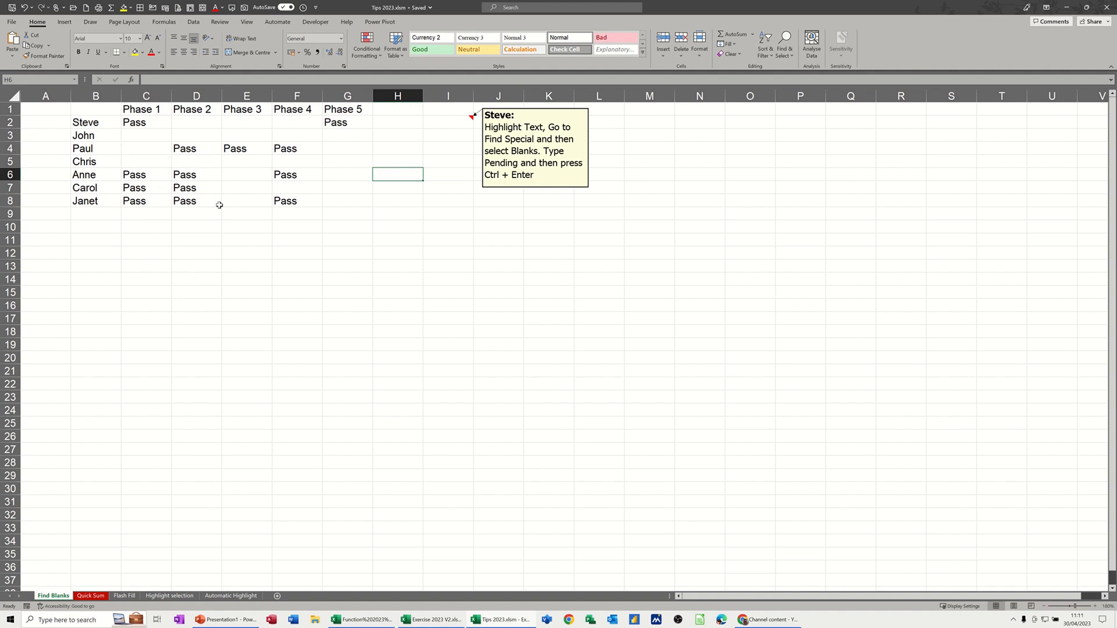
# Step: Select only the blank cells within C2:G8 using Go To Special and fill them all with Pending
pyautogui.moveTo(136, 123); pyautogui.dragTo(343, 203)
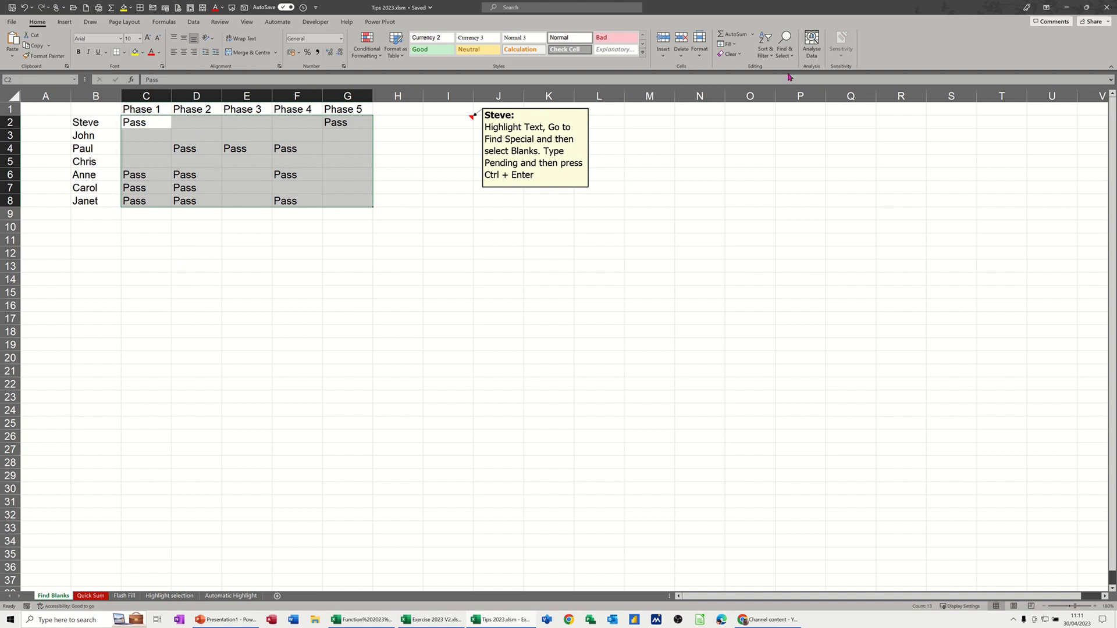
pyautogui.click(787, 50)
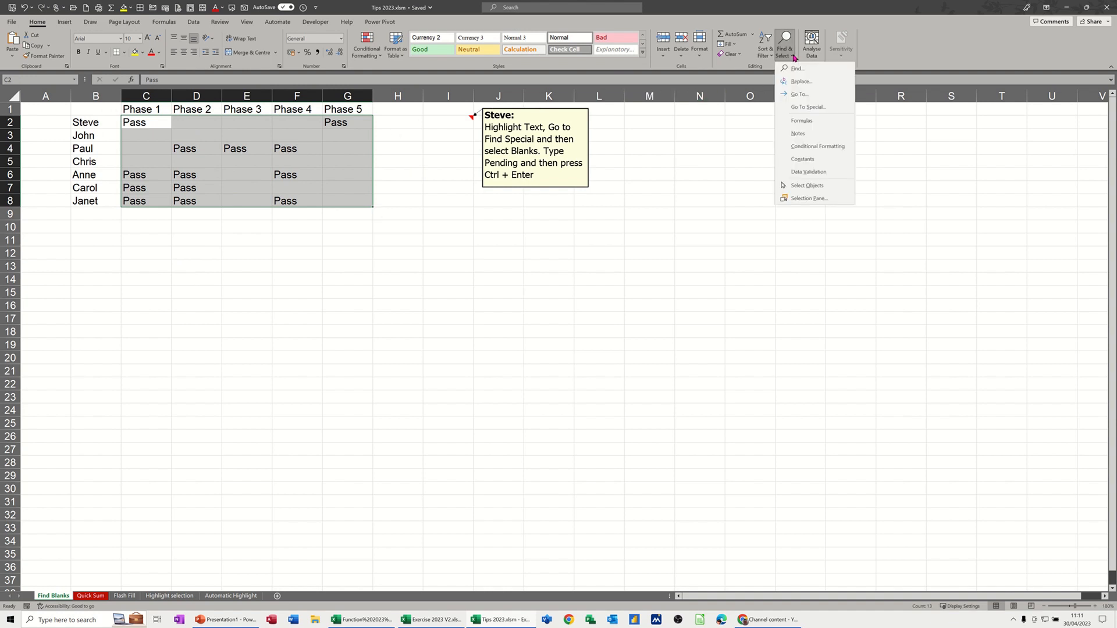
pyautogui.click(799, 108)
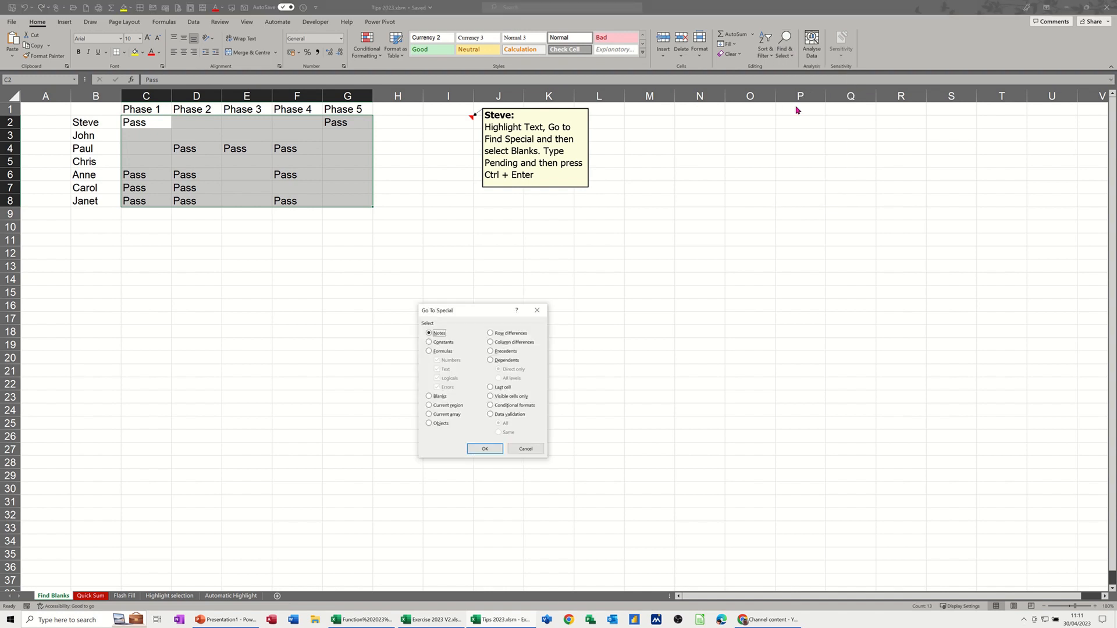
pyautogui.moveTo(484, 313); pyautogui.dragTo(494, 215)
pyautogui.click(441, 299)
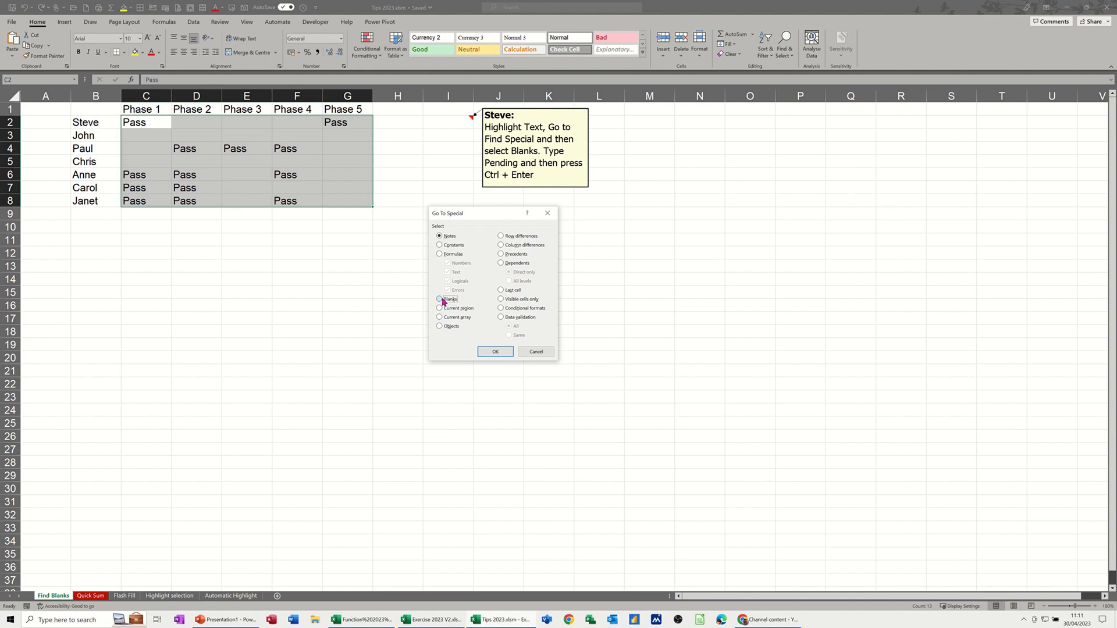
pyautogui.click(496, 353)
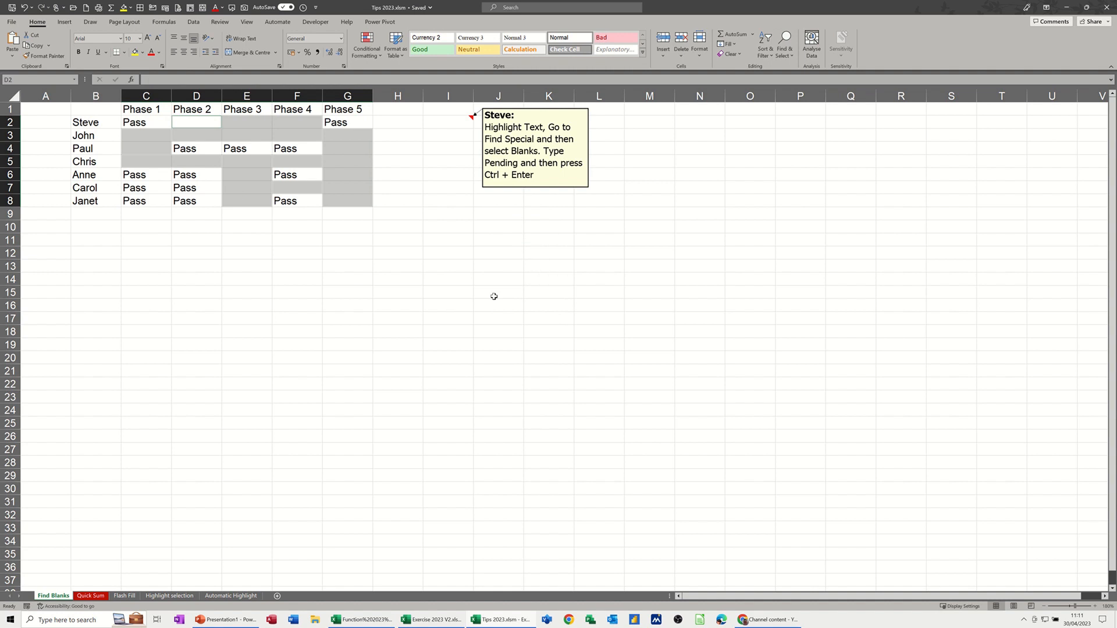
pyautogui.write('Pending')
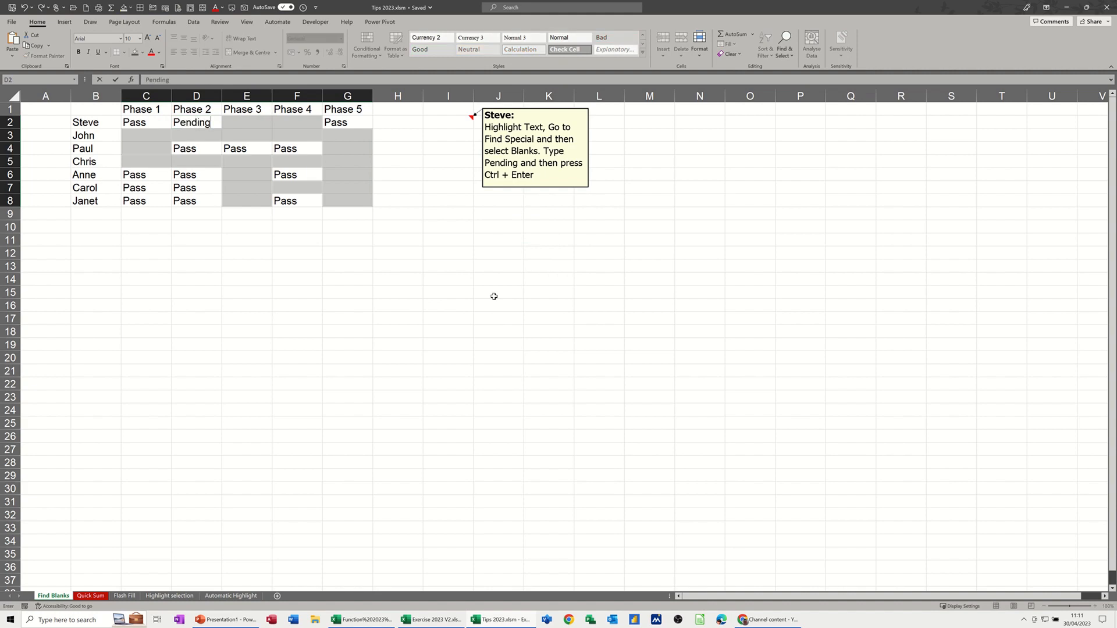
pyautogui.hotkey('ctrl', 'Return')
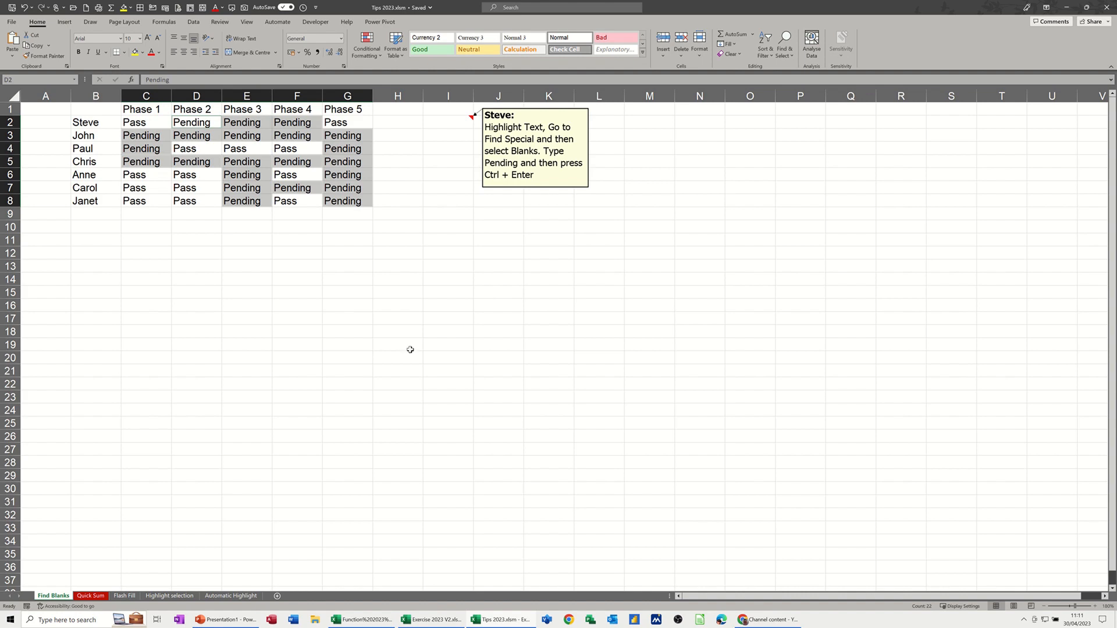
# Step: Switch to the Quick Sum sheet
pyautogui.click(92, 597)
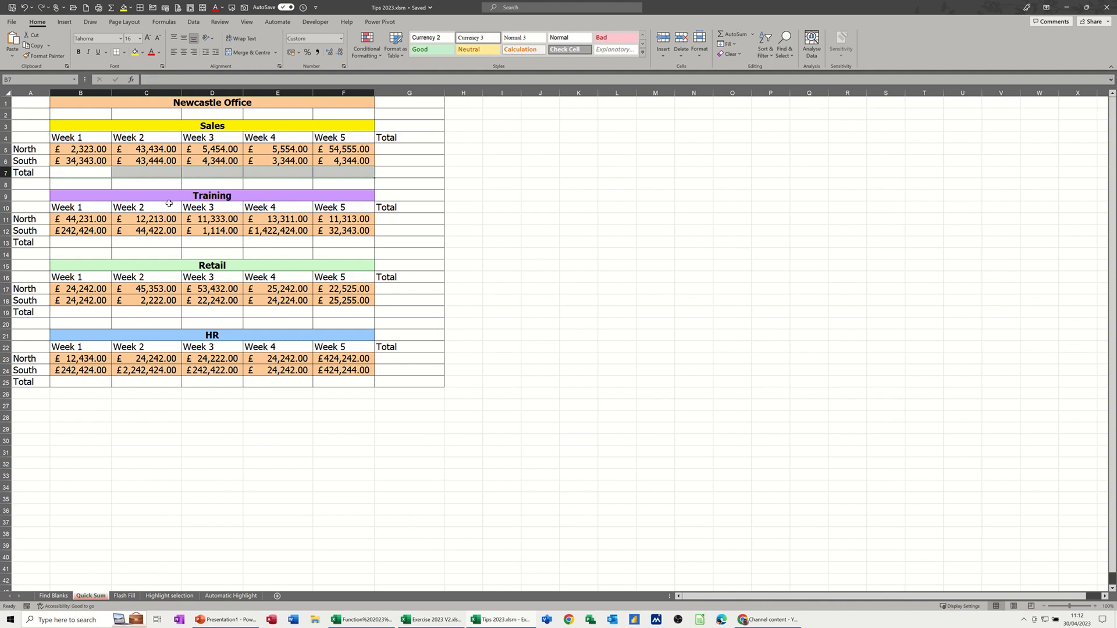
# Step: Try totalling the Sales weeks with an AutoSum in B7 filled across to F7, and undo it
pyautogui.click(99, 172)
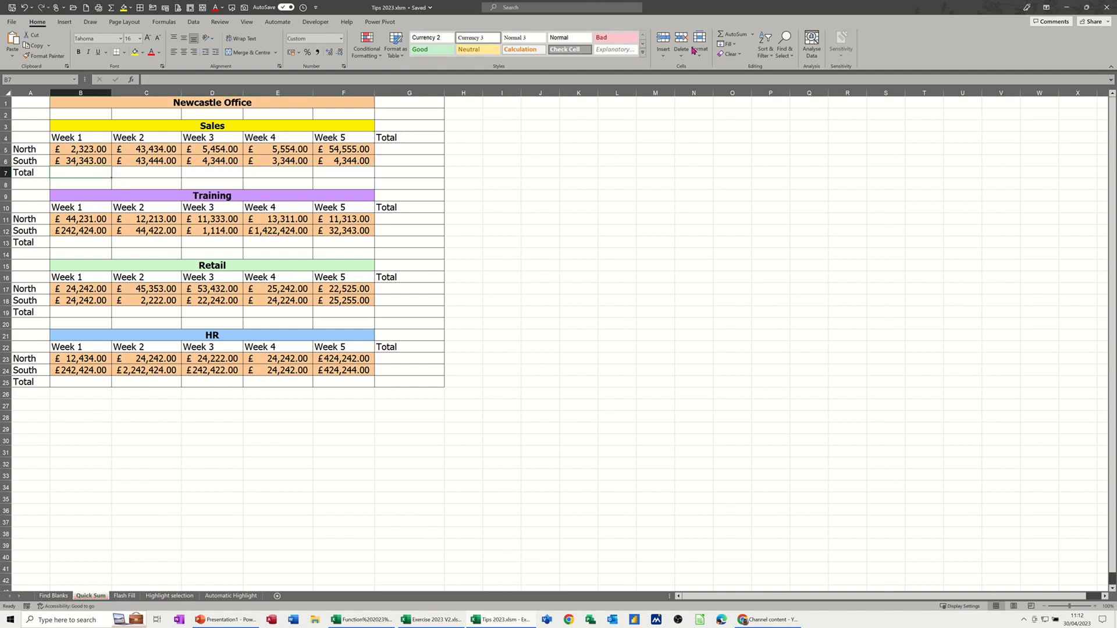
pyautogui.click(724, 36)
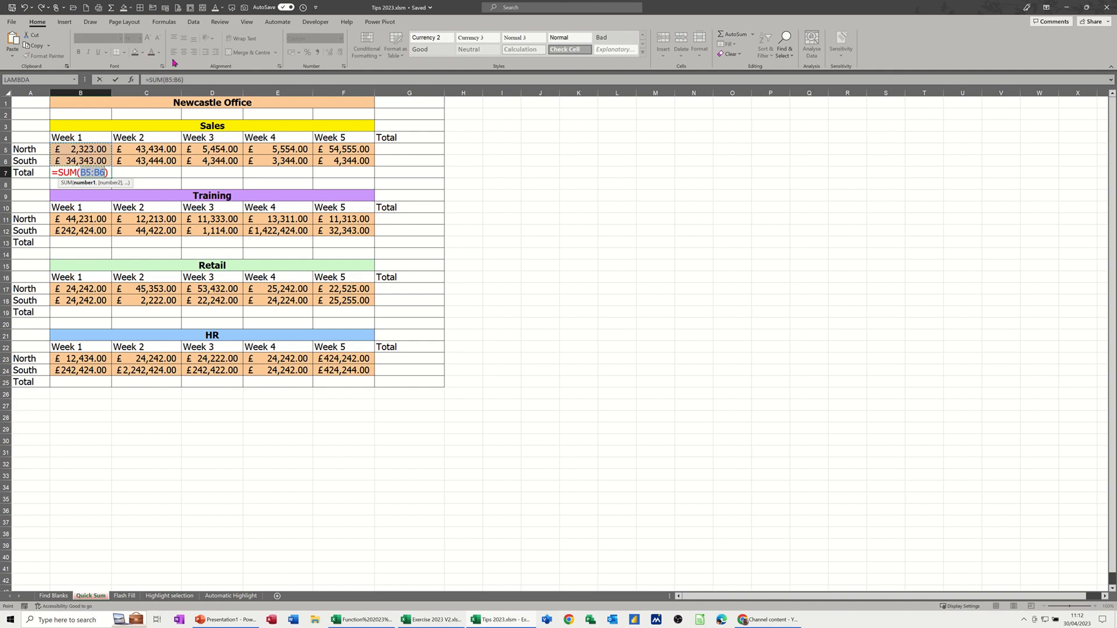
pyautogui.click(114, 81)
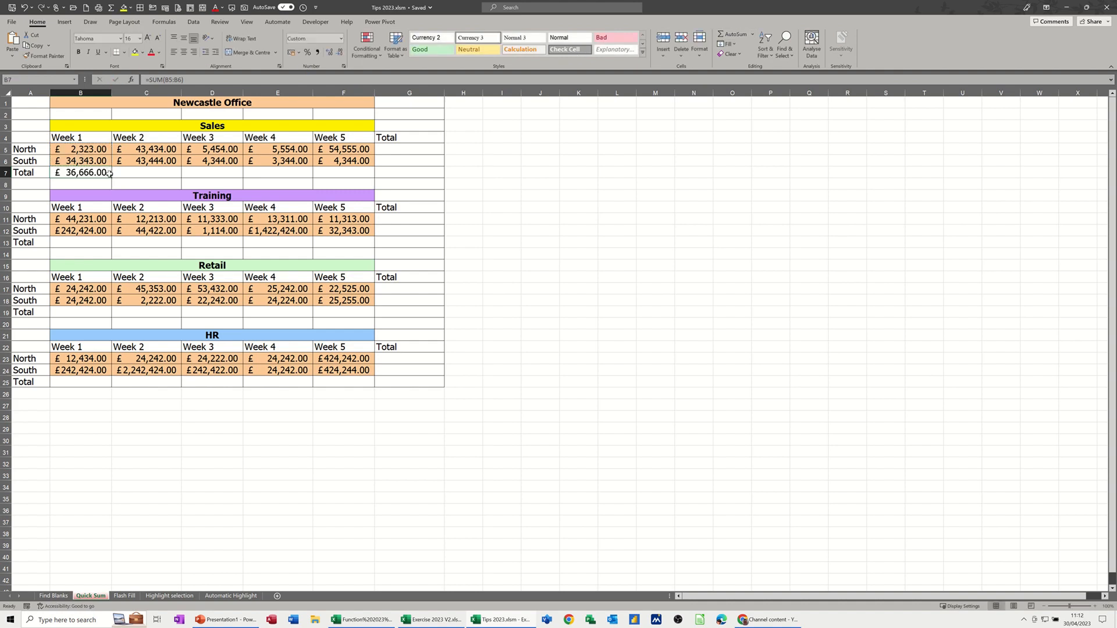
pyautogui.moveTo(113, 178); pyautogui.dragTo(349, 185)
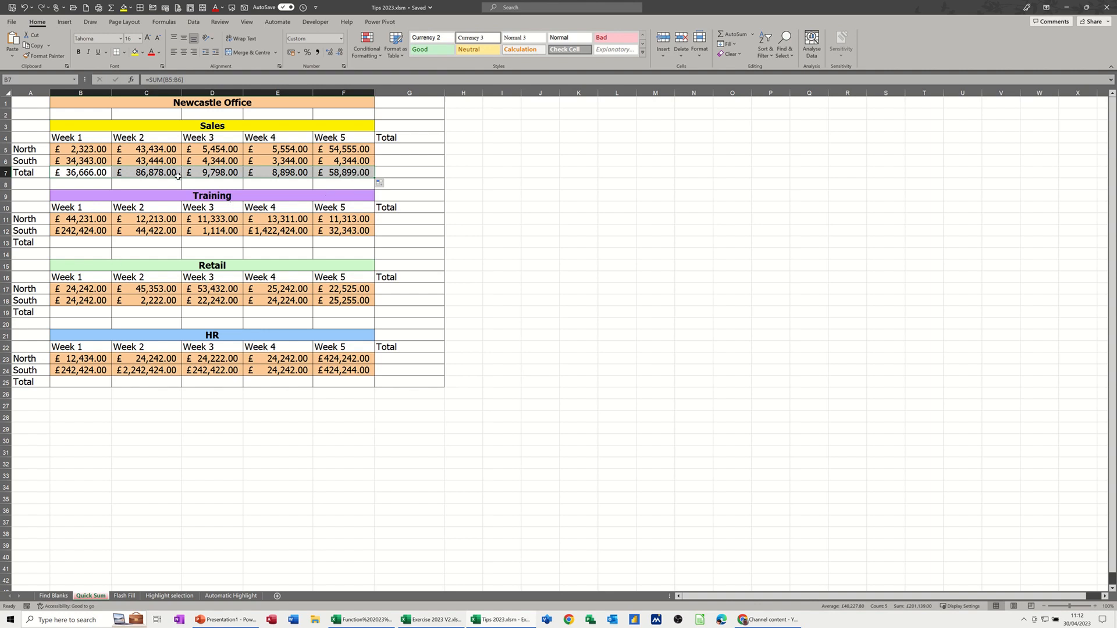
pyautogui.hotkey('ctrl', 'z')
pyautogui.hotkey('ctrl', 'z')
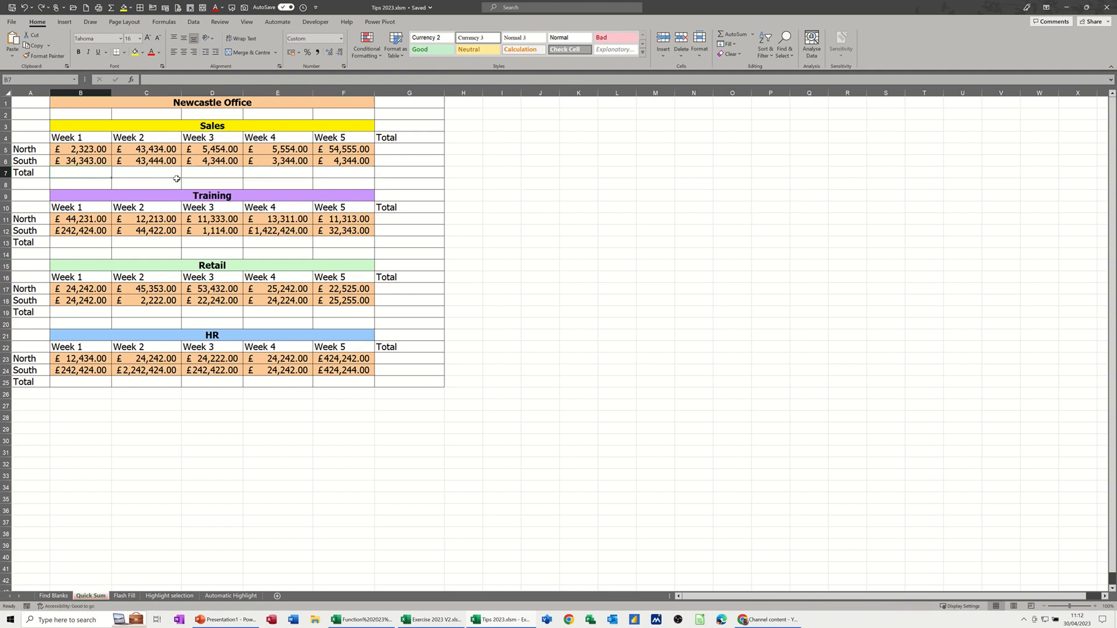
# Step: Select B5:G7, B11:G13, B17:G19 and B23:G25 together and AutoSum all row and column totals at once
pyautogui.moveTo(65, 148); pyautogui.dragTo(394, 169)
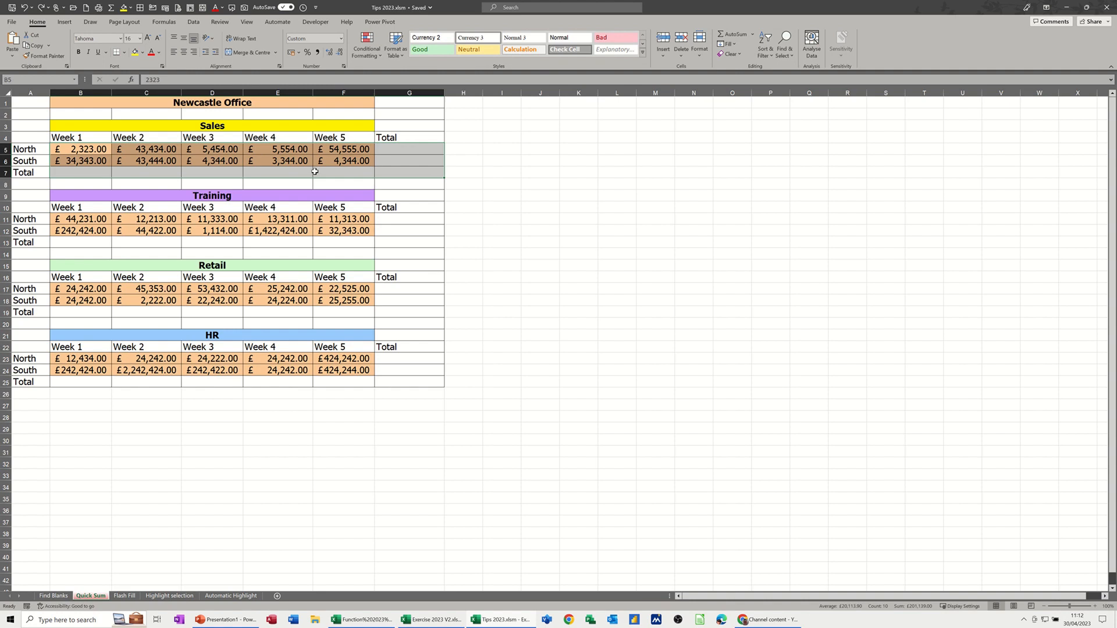
pyautogui.moveTo(75, 219); pyautogui.dragTo(396, 242)
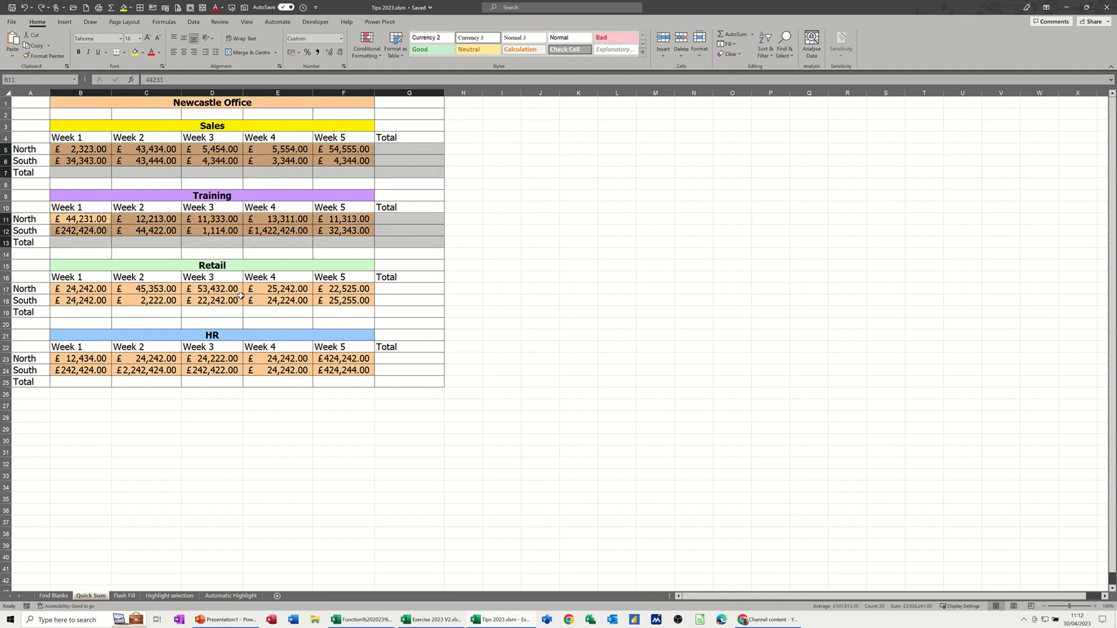
pyautogui.moveTo(86, 285); pyautogui.dragTo(395, 307)
pyautogui.moveTo(77, 360); pyautogui.dragTo(395, 381)
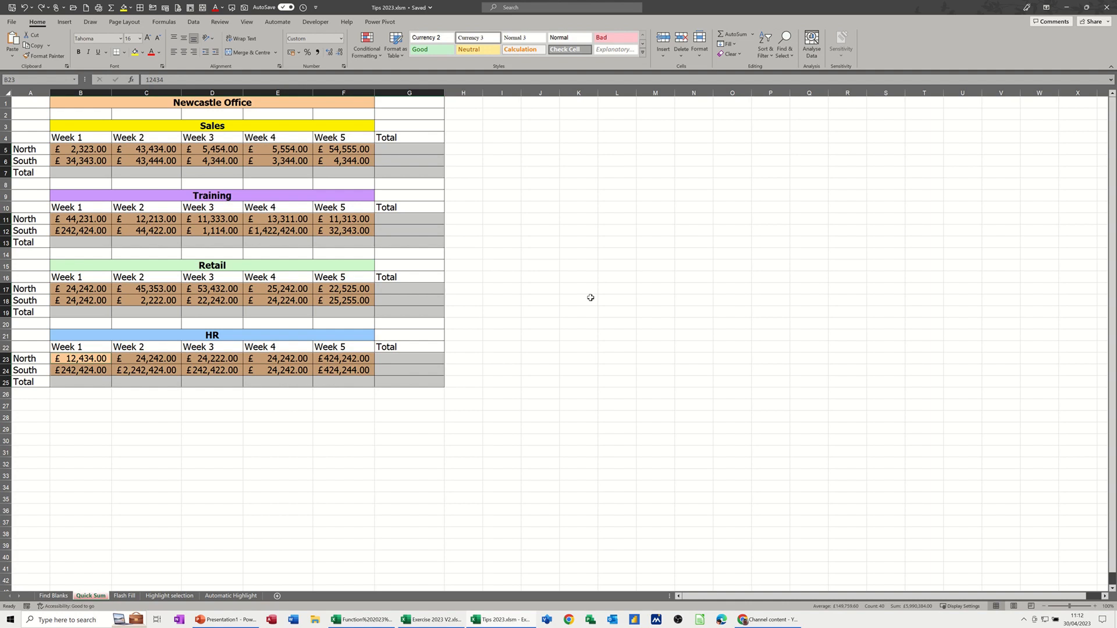
pyautogui.hotkey('alt', '=')
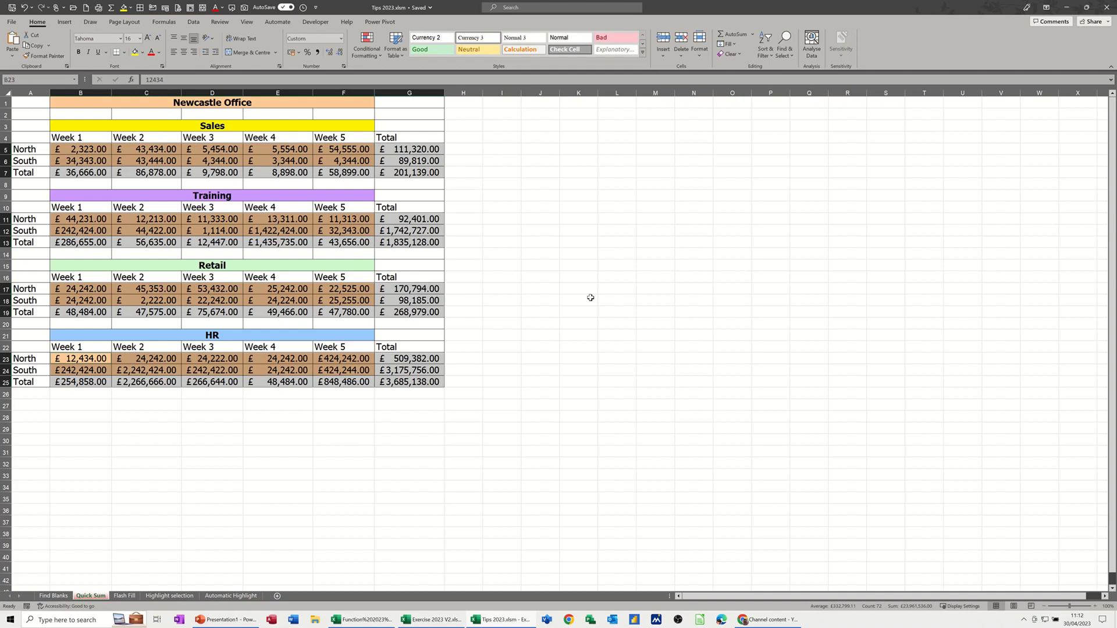
# Step: On the Flash Fill sheet, complete the names in C4:C9 from the e-mail addresses with Flash Fill
pyautogui.click(124, 597)
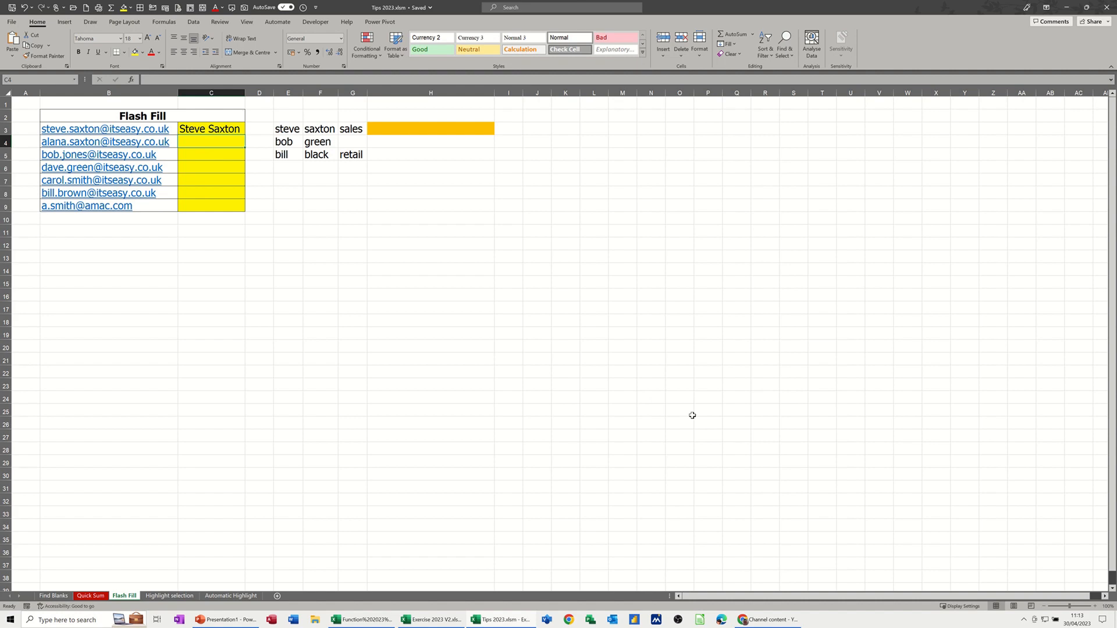
pyautogui.hotkey('ctrl', 'e')
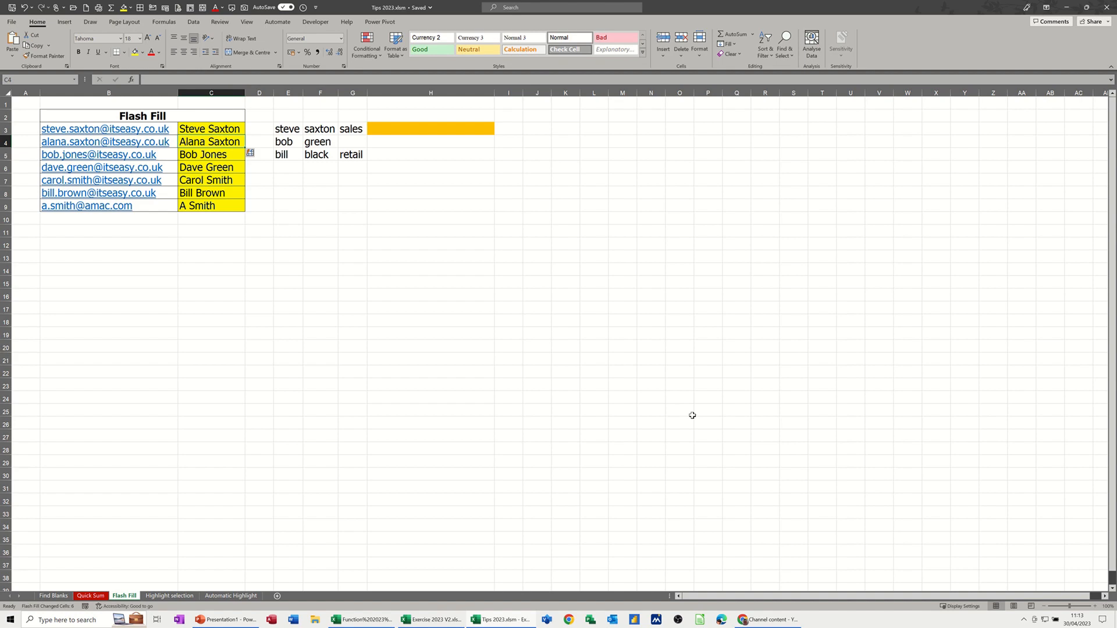
# Step: Enter the capitalised first name, surname and department from columns E to G in H3, and Flash Fill from H4
pyautogui.click(288, 93)
pyautogui.click(321, 93)
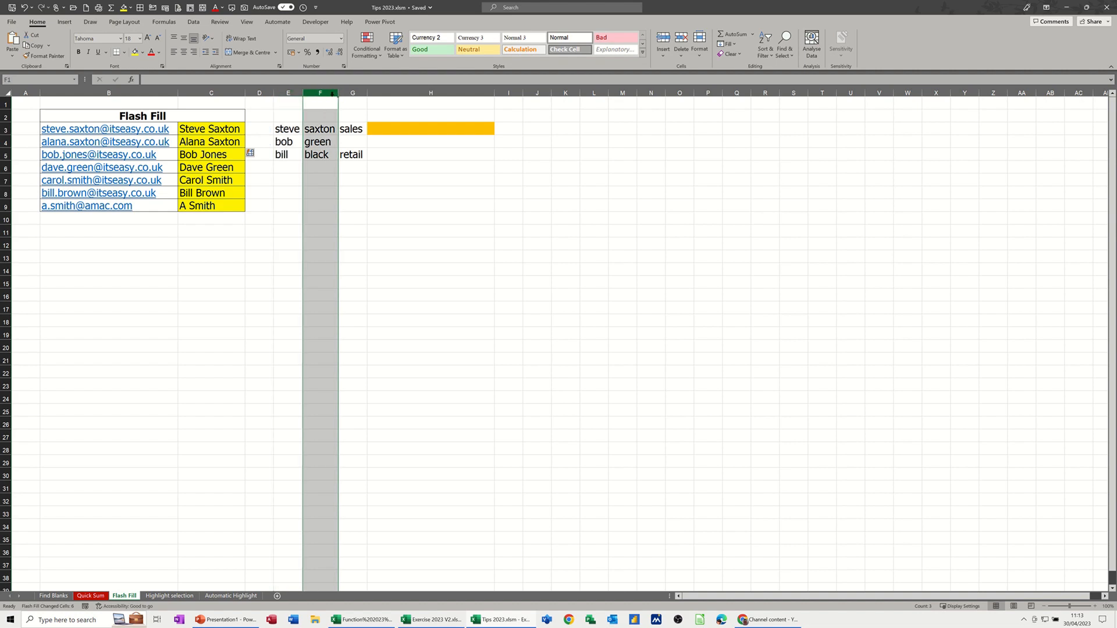
pyautogui.click(344, 93)
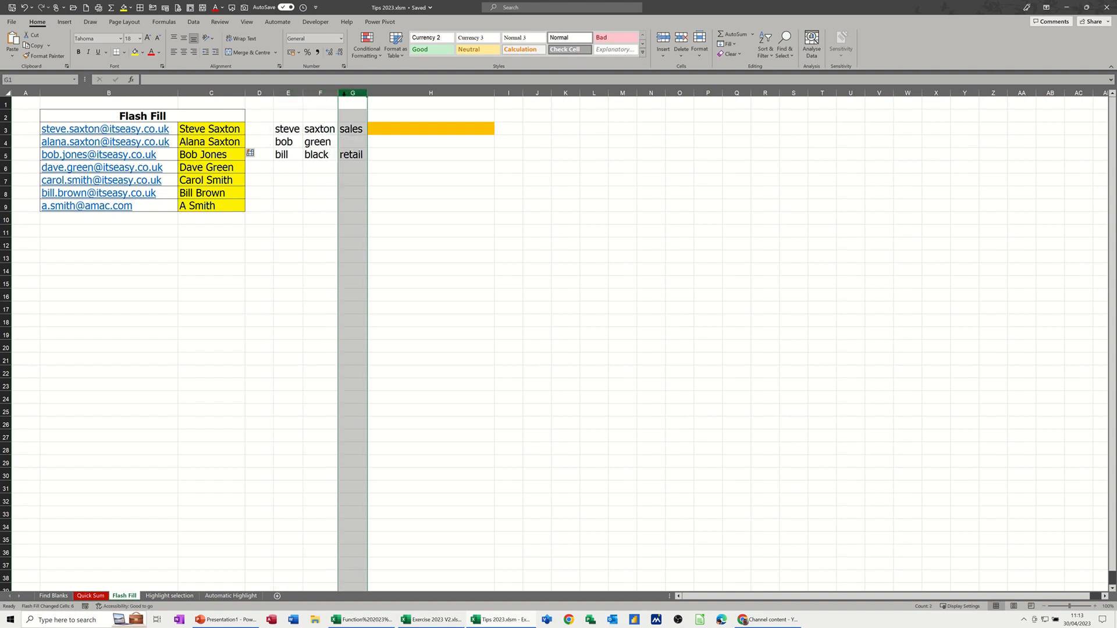
pyautogui.click(385, 130)
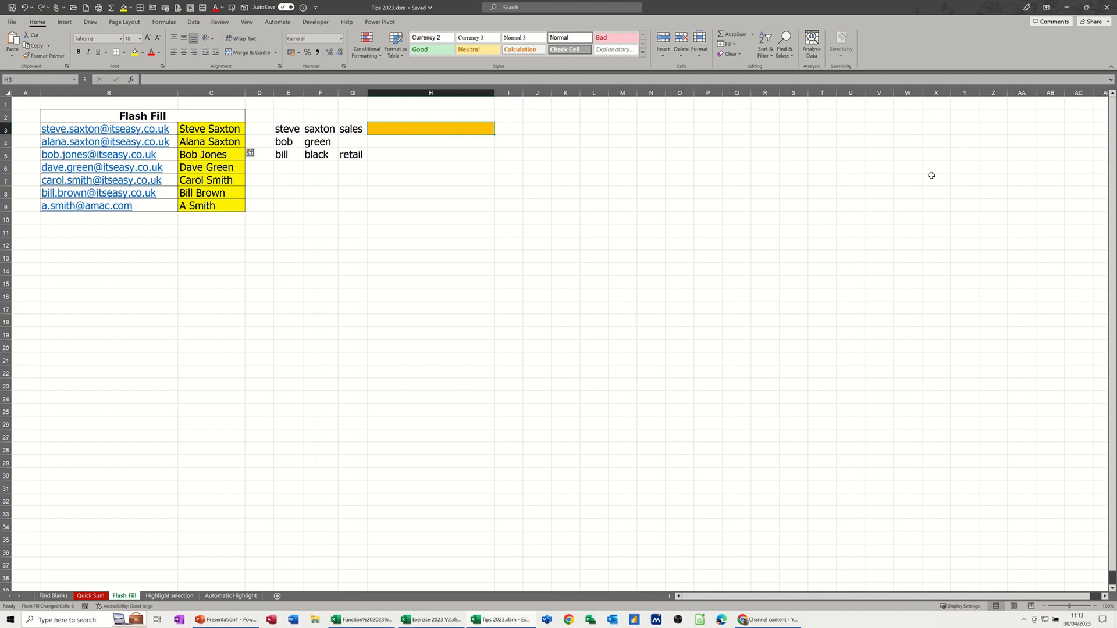
pyautogui.write('S')
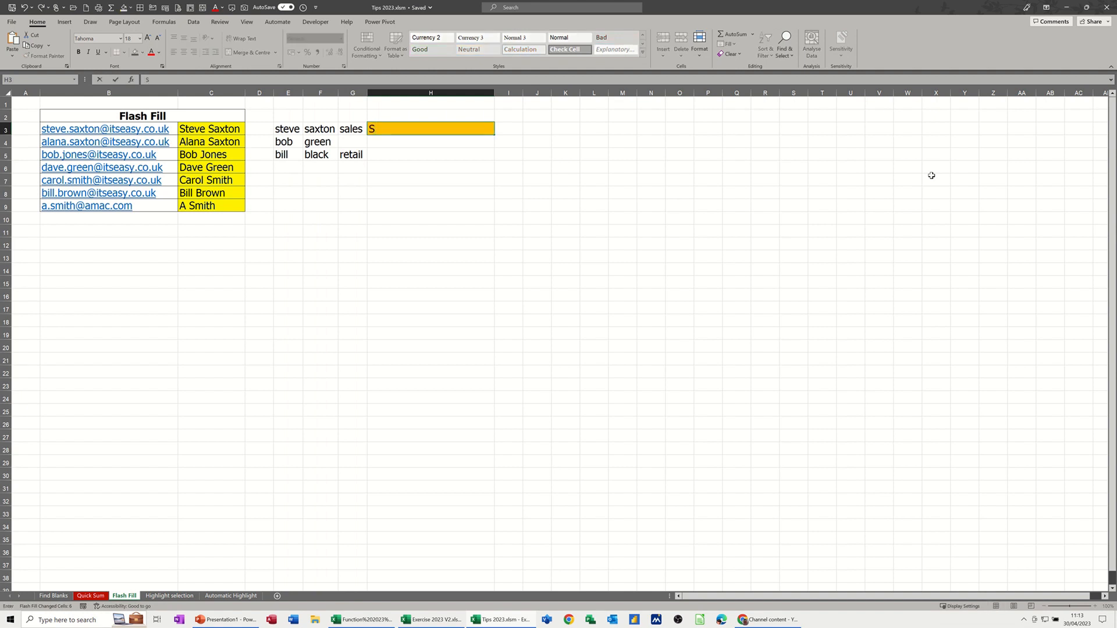
pyautogui.write('teve Saxton Sales')
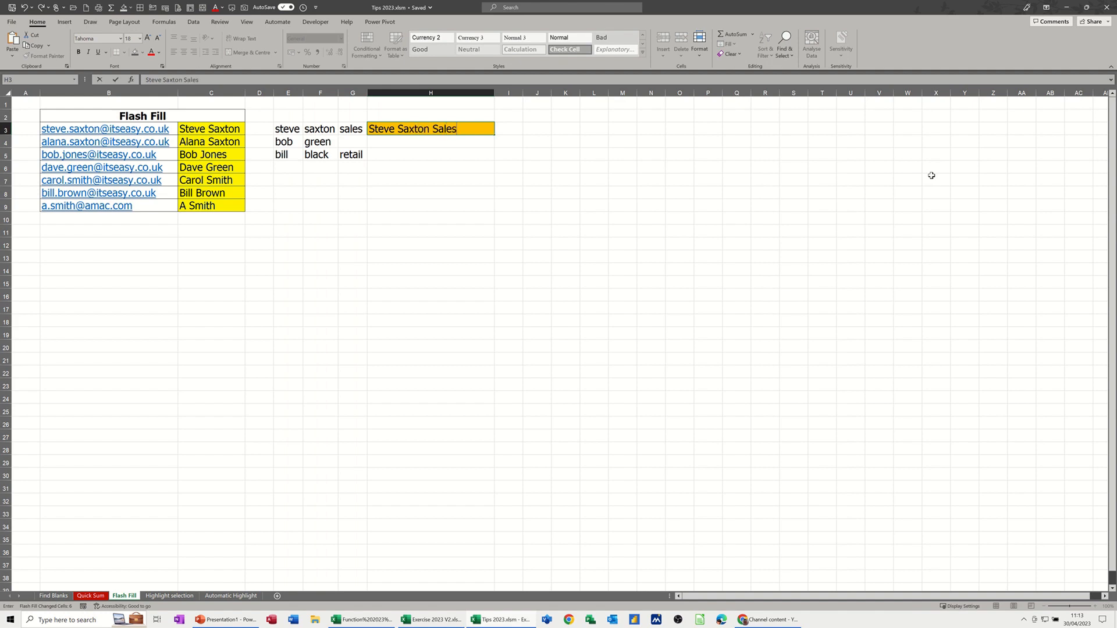
pyautogui.press('Return')
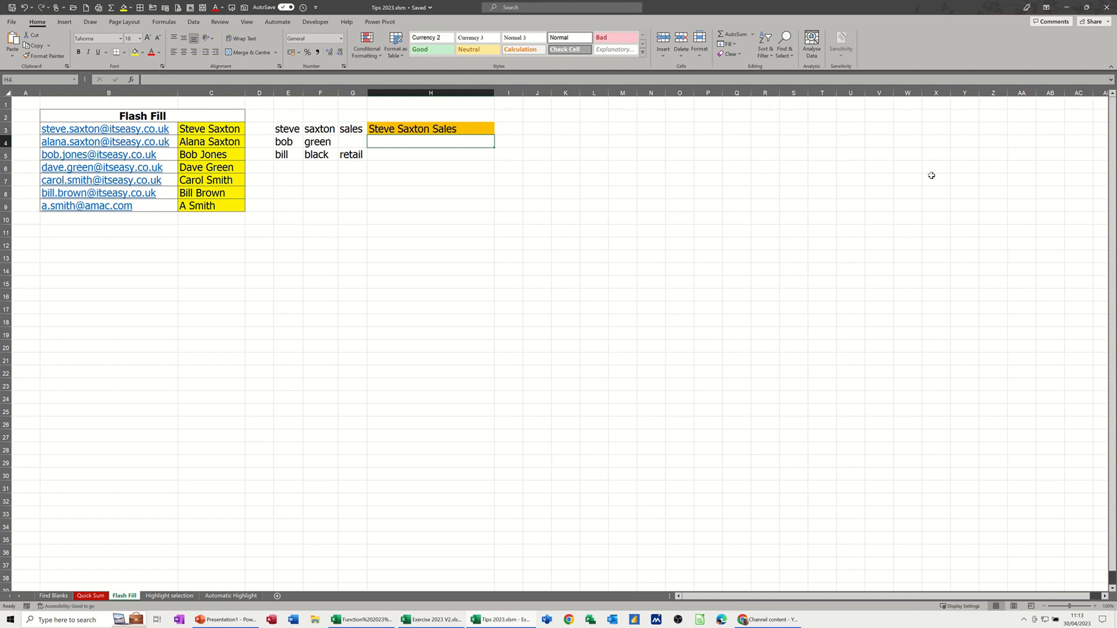
pyautogui.hotkey('ctrl', 'e')
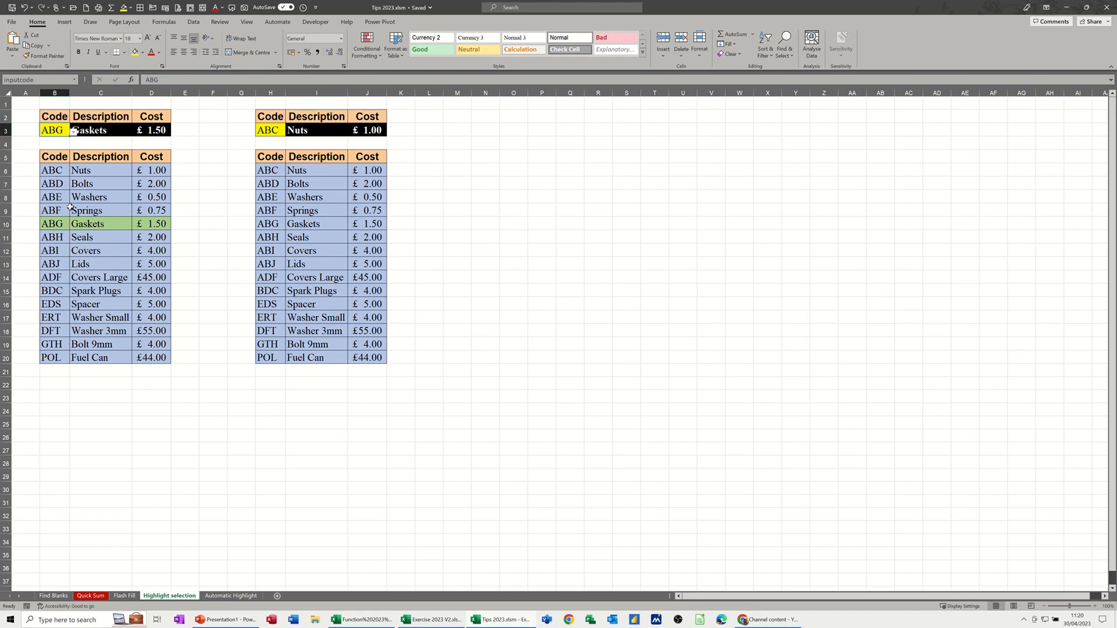
# Step: On the Highlight selection sheet, set the product code in B3 to ADF and view the lookup formula in C3
pyautogui.click(74, 133)
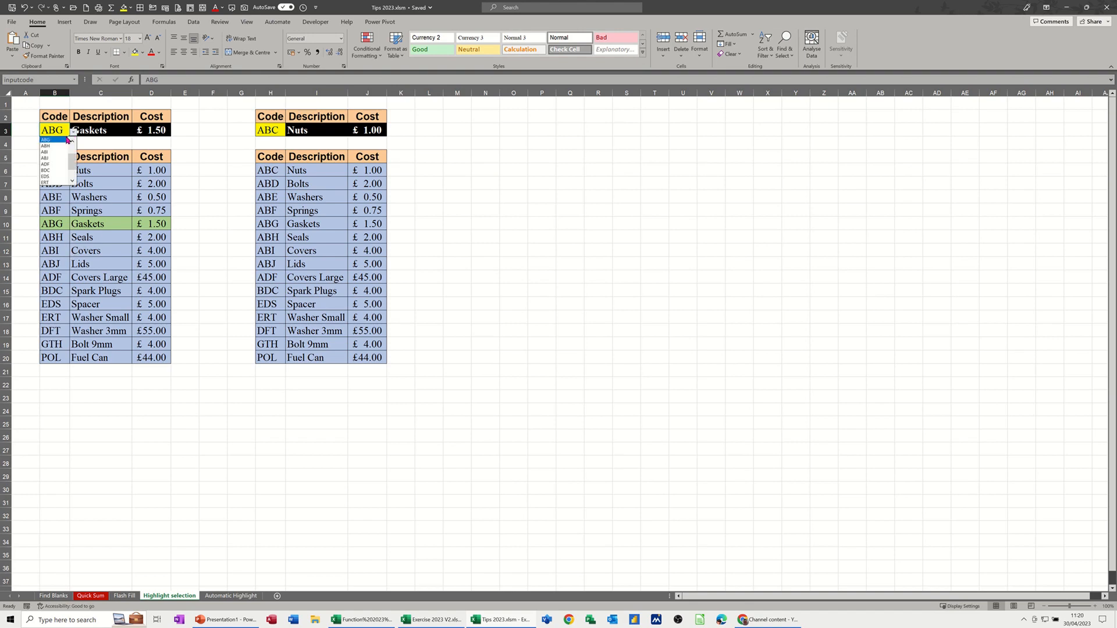
pyautogui.click(53, 163)
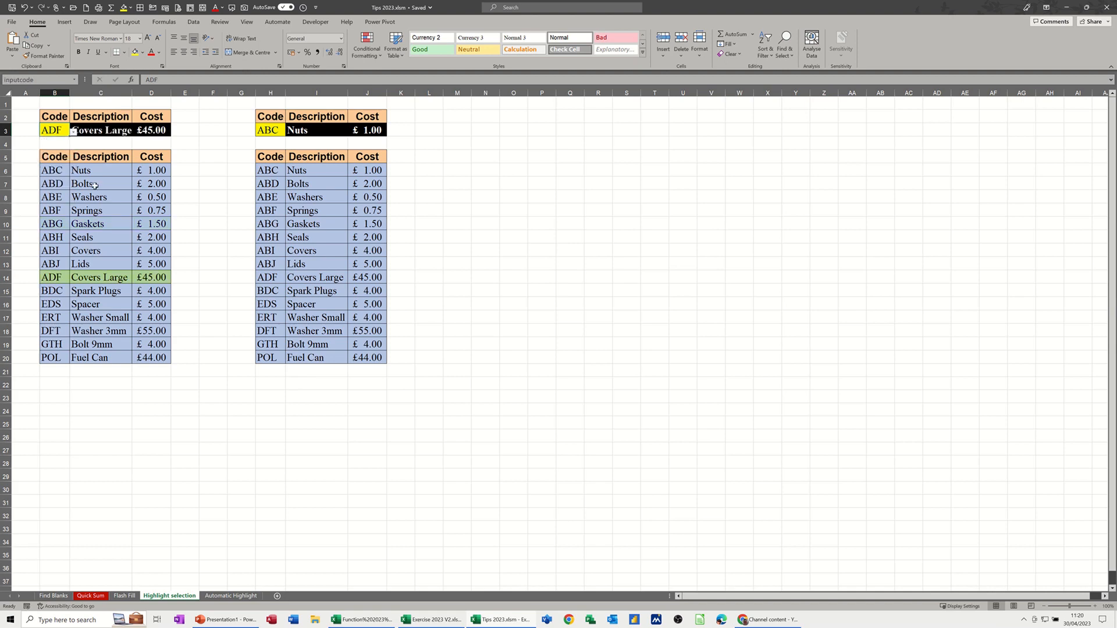
pyautogui.click(103, 130)
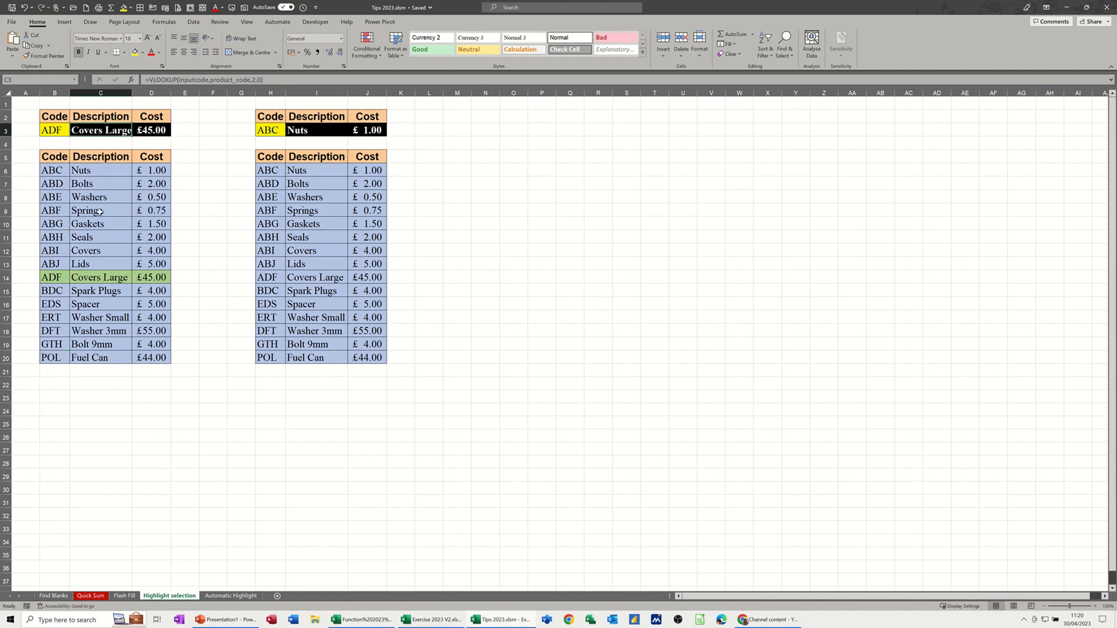
# Step: Set the product code in B3 to ERT
pyautogui.click(56, 130)
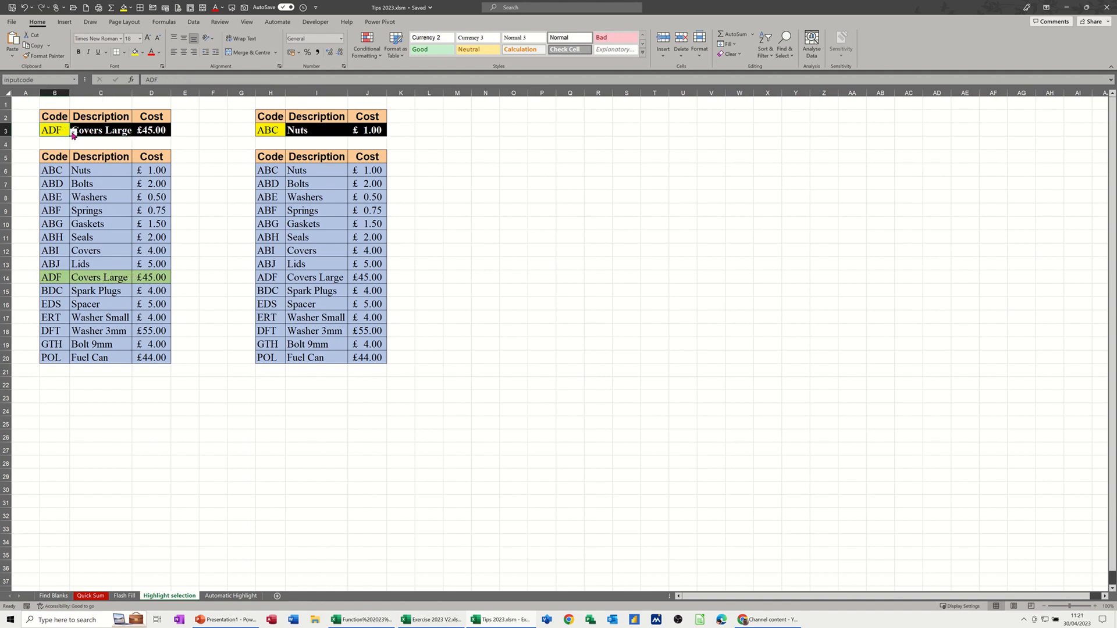
pyautogui.click(73, 133)
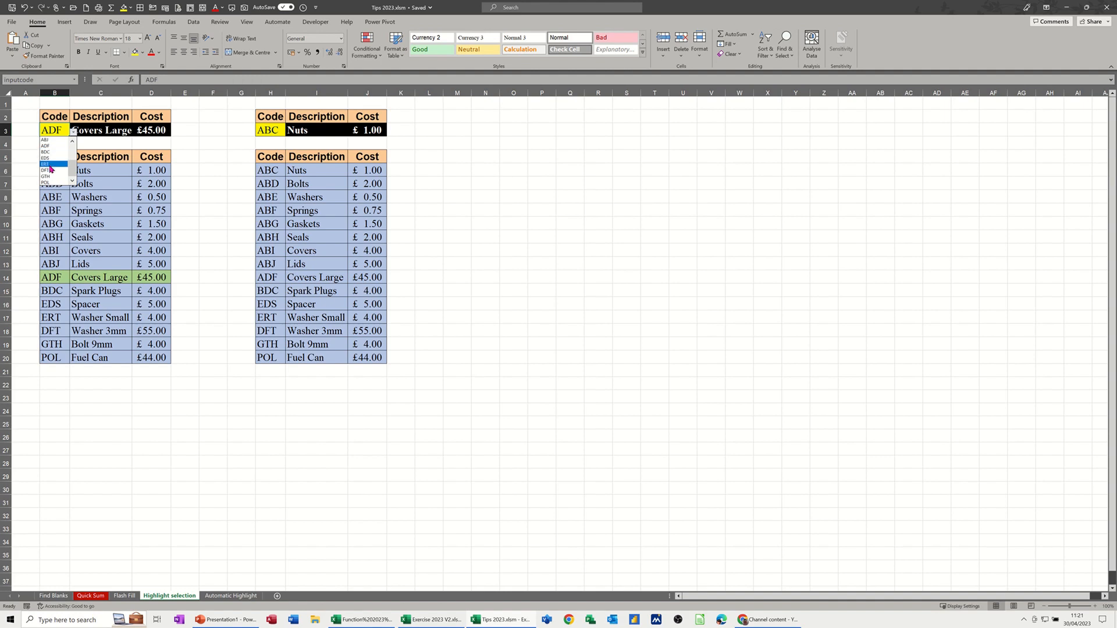
pyautogui.press('Escape')
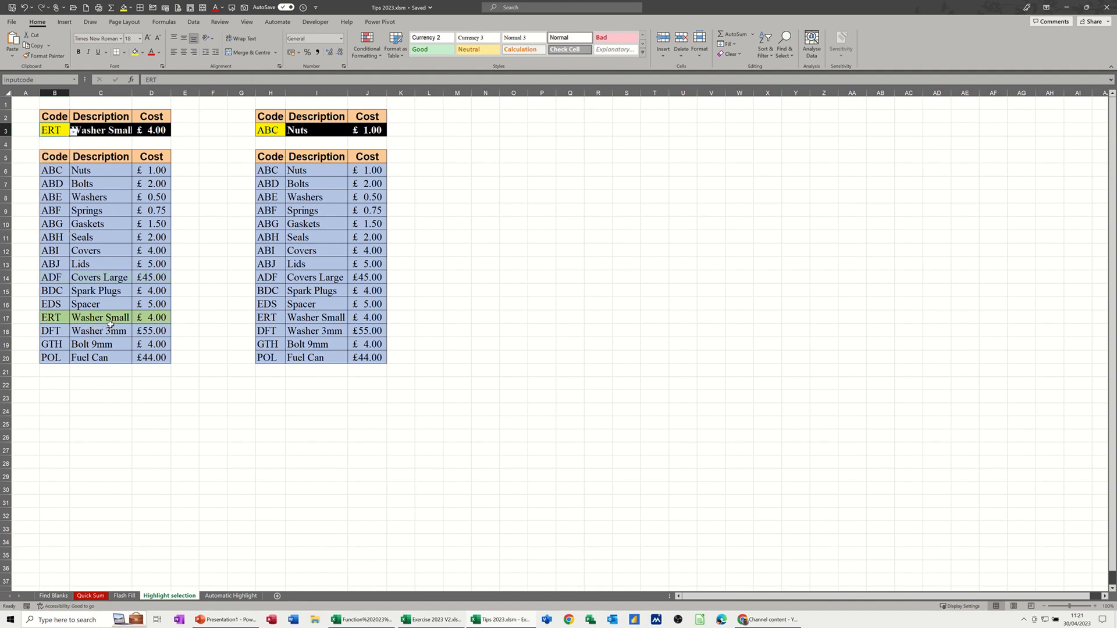
# Step: For the product range H6:J20, create a formula-based conditional formatting rule with the formula =$H6=$H$3
pyautogui.moveTo(267, 168); pyautogui.dragTo(358, 357)
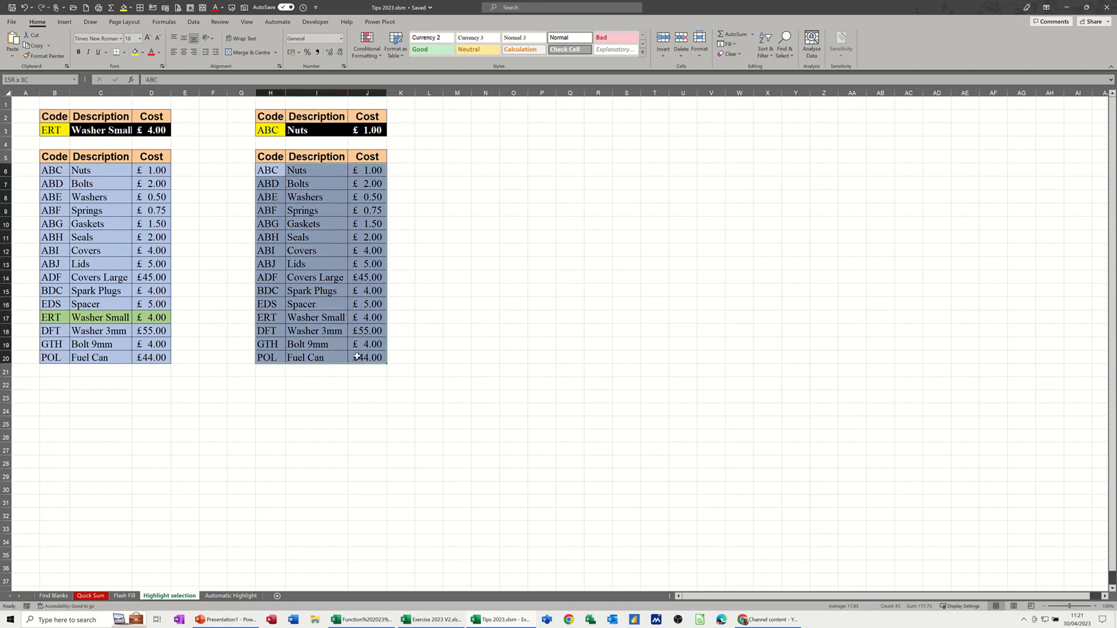
pyautogui.click(363, 57)
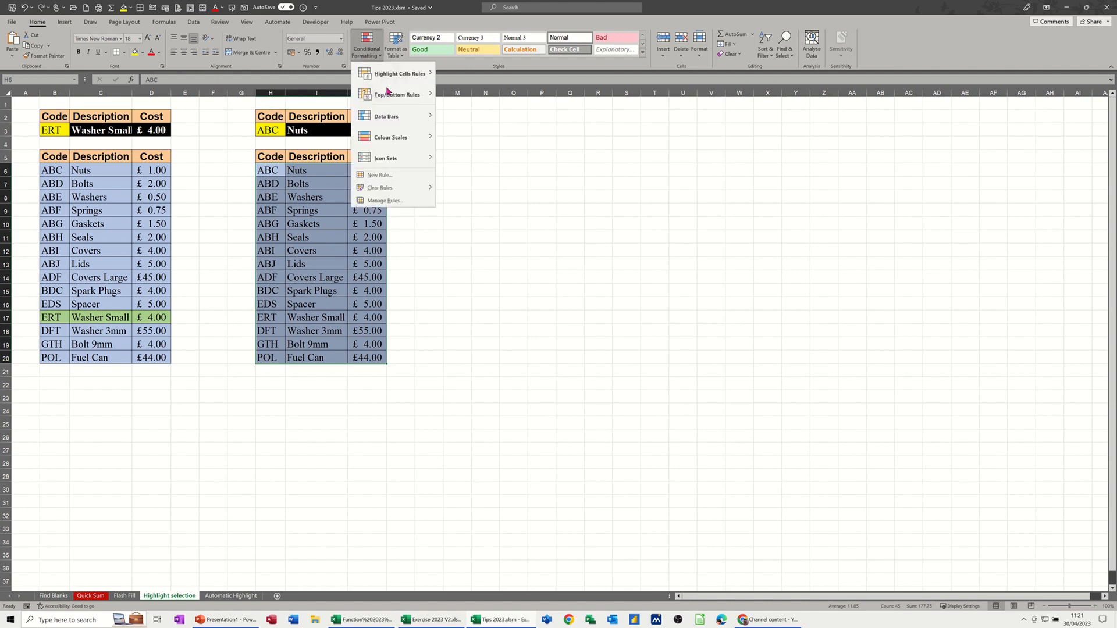
pyautogui.click(393, 196)
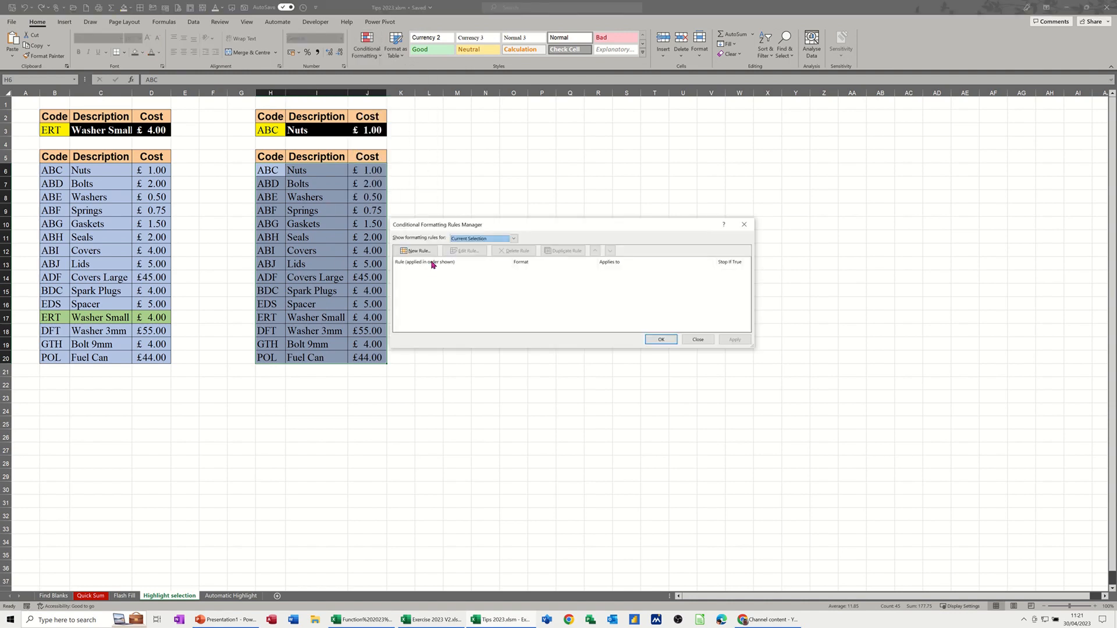
pyautogui.click(415, 253)
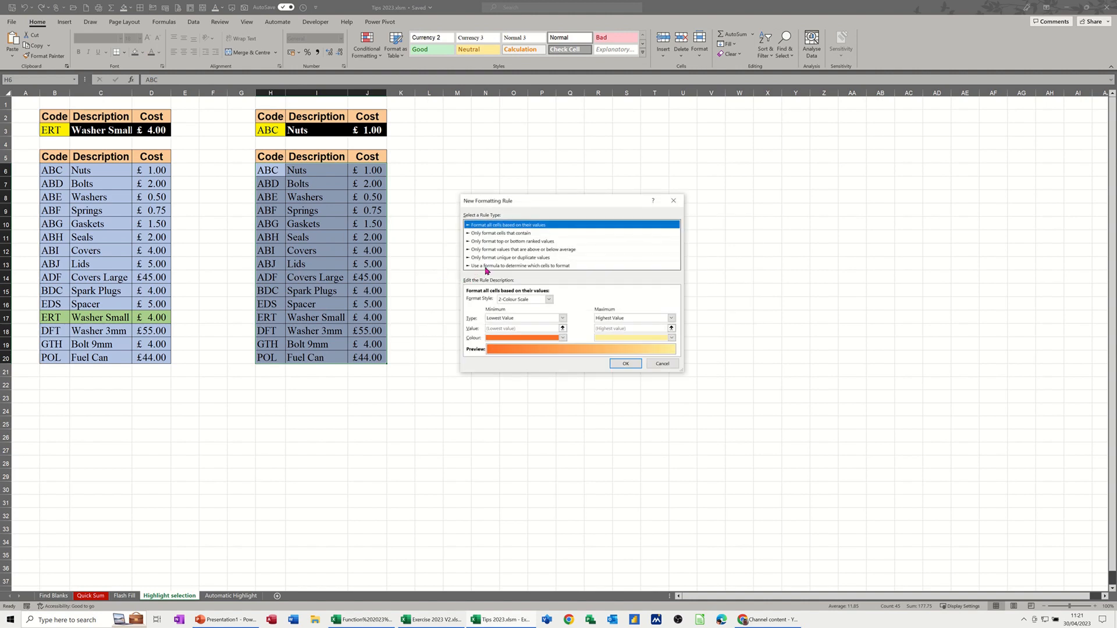
pyautogui.click(487, 266)
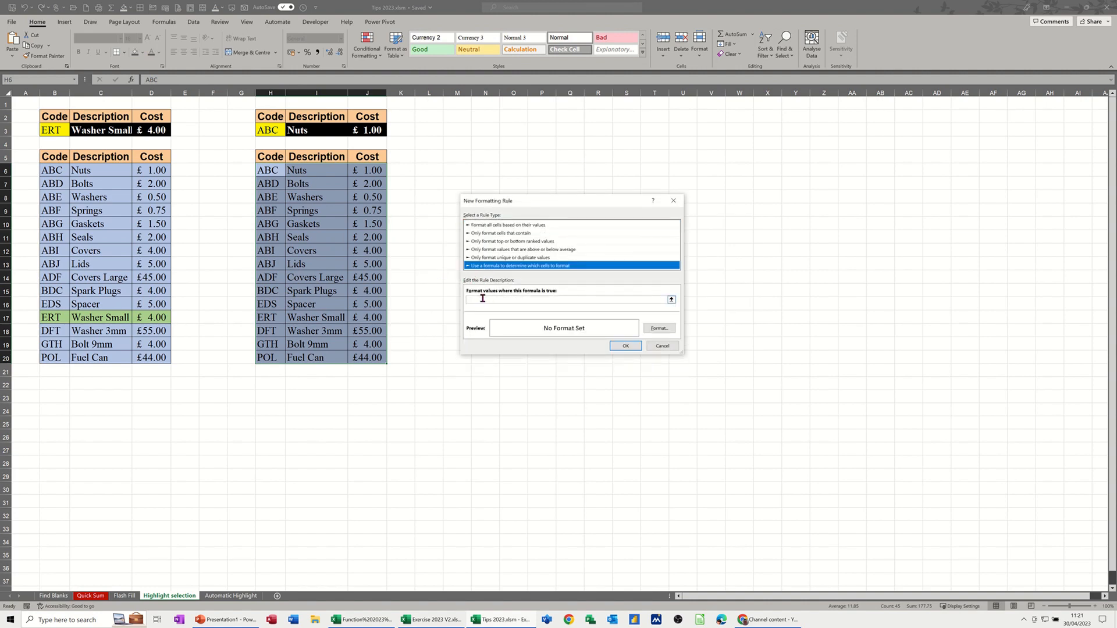
pyautogui.click(482, 298)
pyautogui.click(267, 169)
pyautogui.write('=')
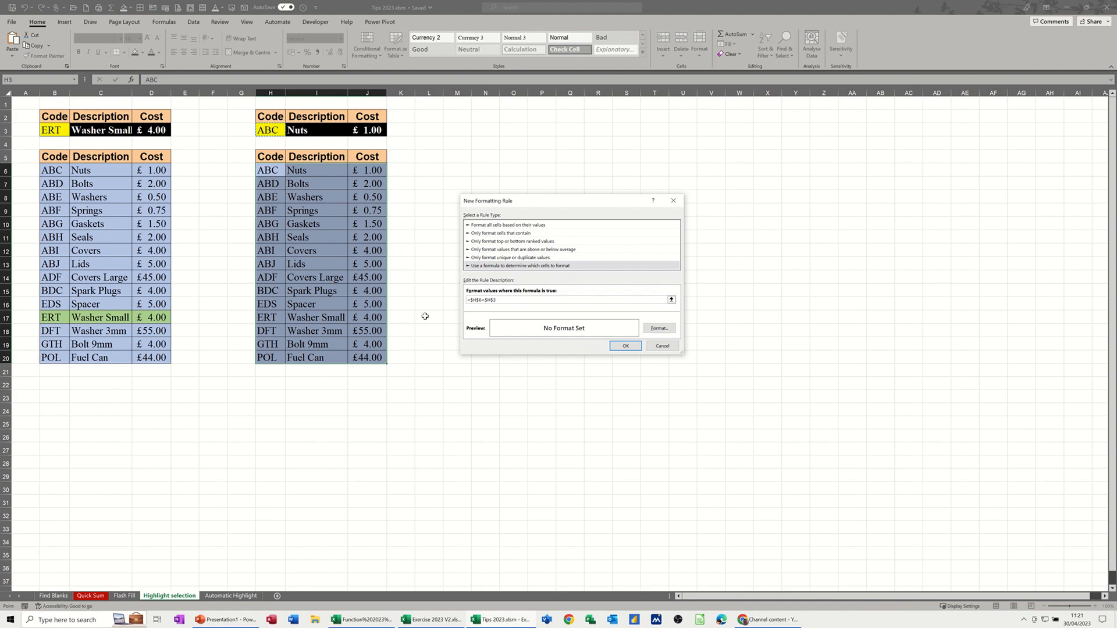
pyautogui.click(479, 299)
# Step: Give the new rule a standard orange fill and apply it to the selected product table
pyautogui.click(658, 328)
pyautogui.click(491, 253)
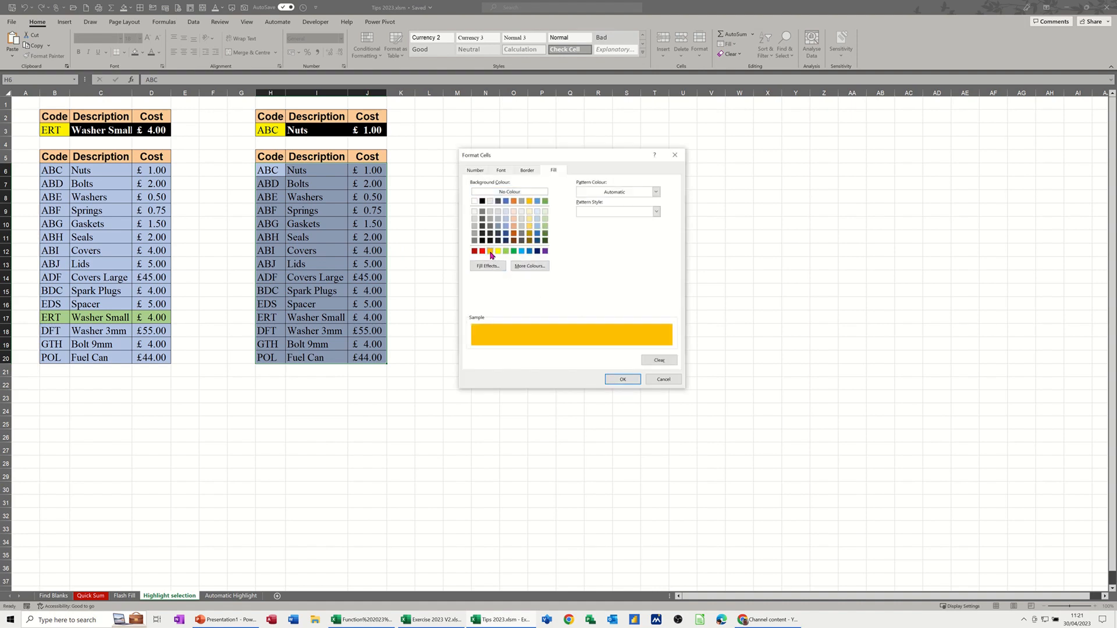
pyautogui.click(608, 380)
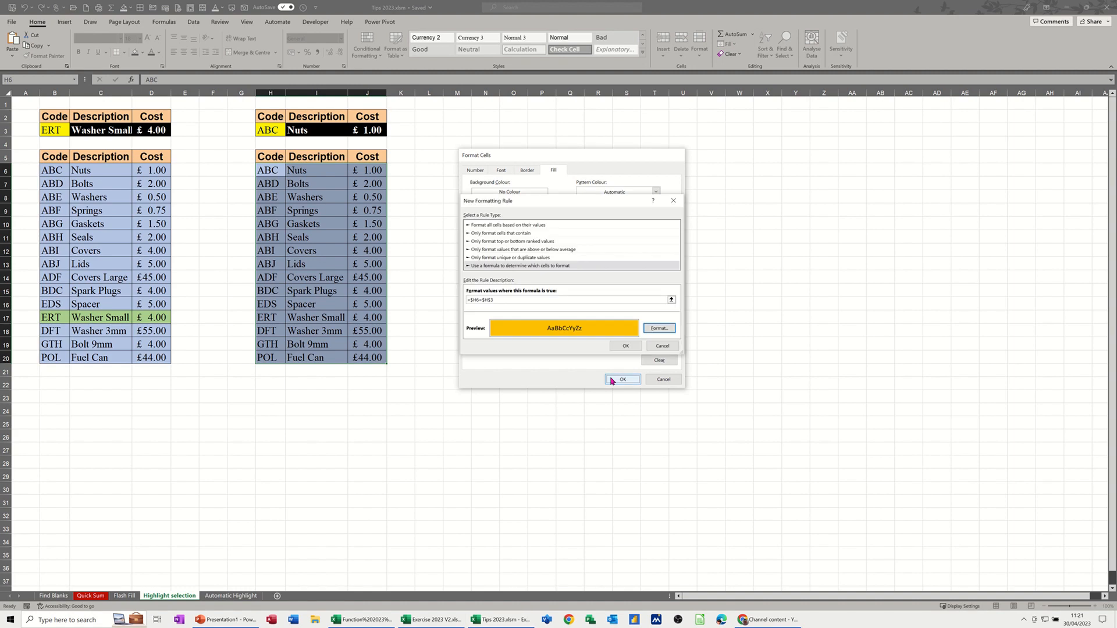
pyautogui.click(623, 346)
pyautogui.click(661, 340)
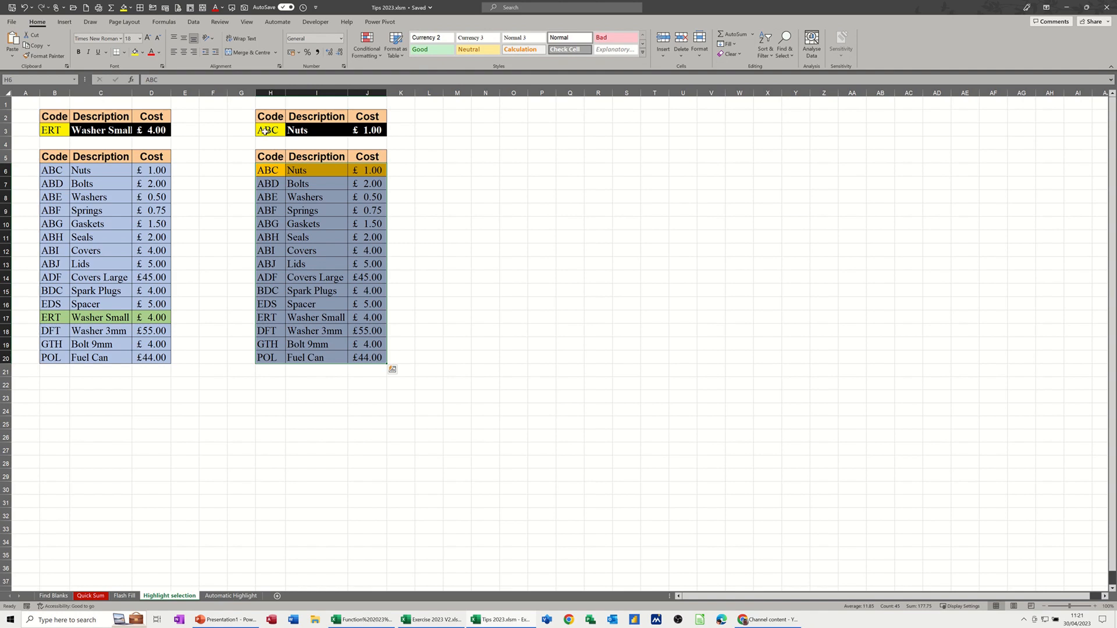
# Step: Set the product code in H3 to ABG to test the row highlighting
pyautogui.click(285, 131)
pyautogui.click(288, 131)
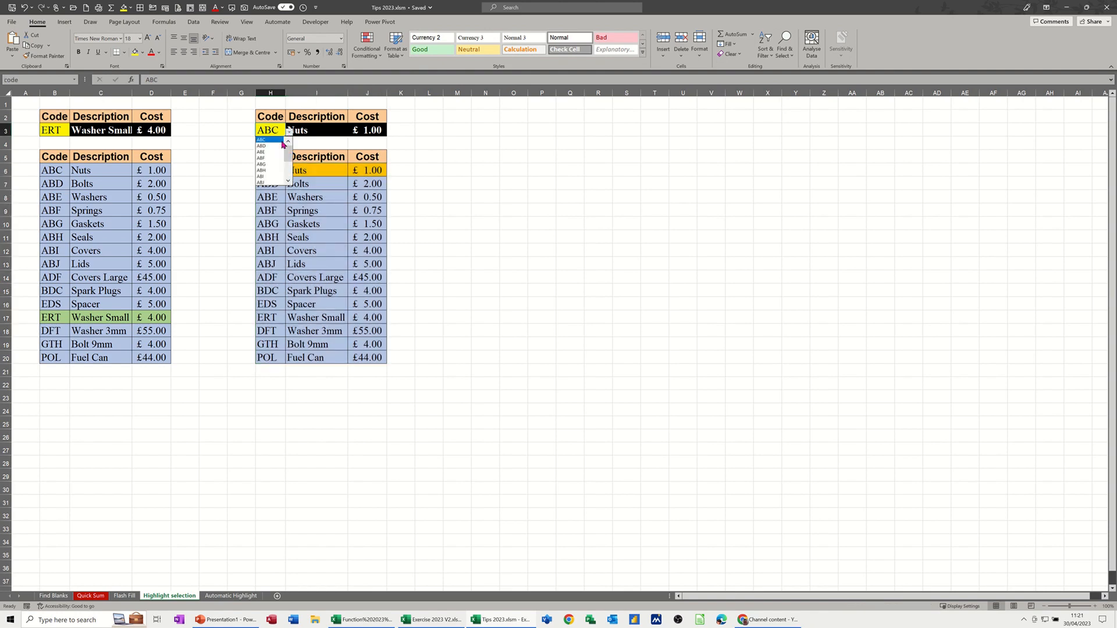
pyautogui.click(270, 164)
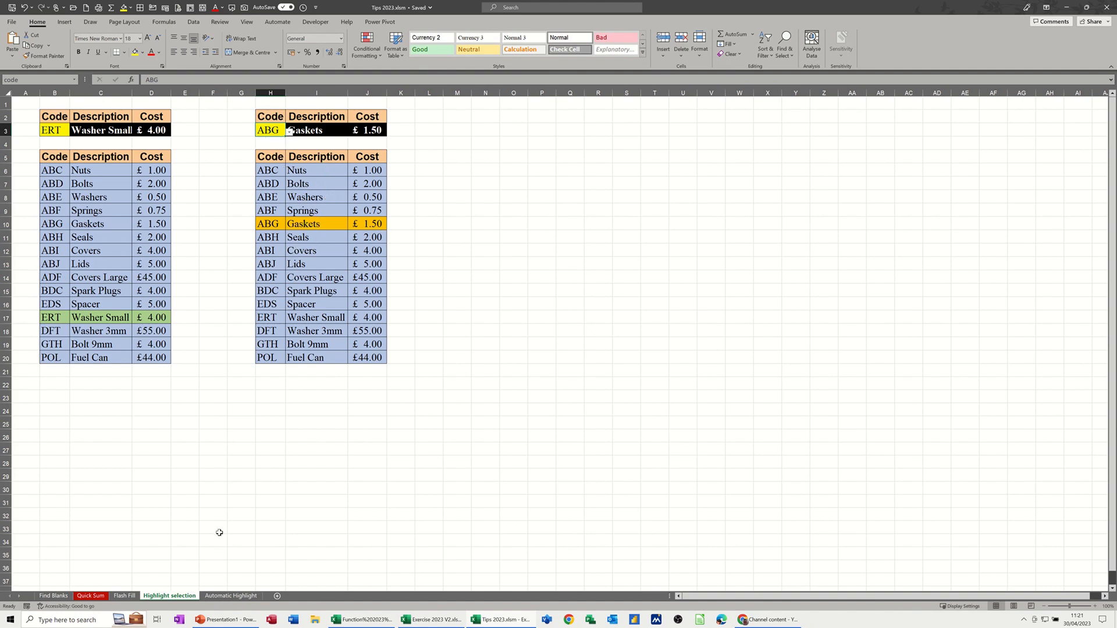
# Step: On the Automatic Highlight sheet, select the Springs, Spacer and Bolt 9mm cells in column B to test the row highlighting
pyautogui.click(223, 597)
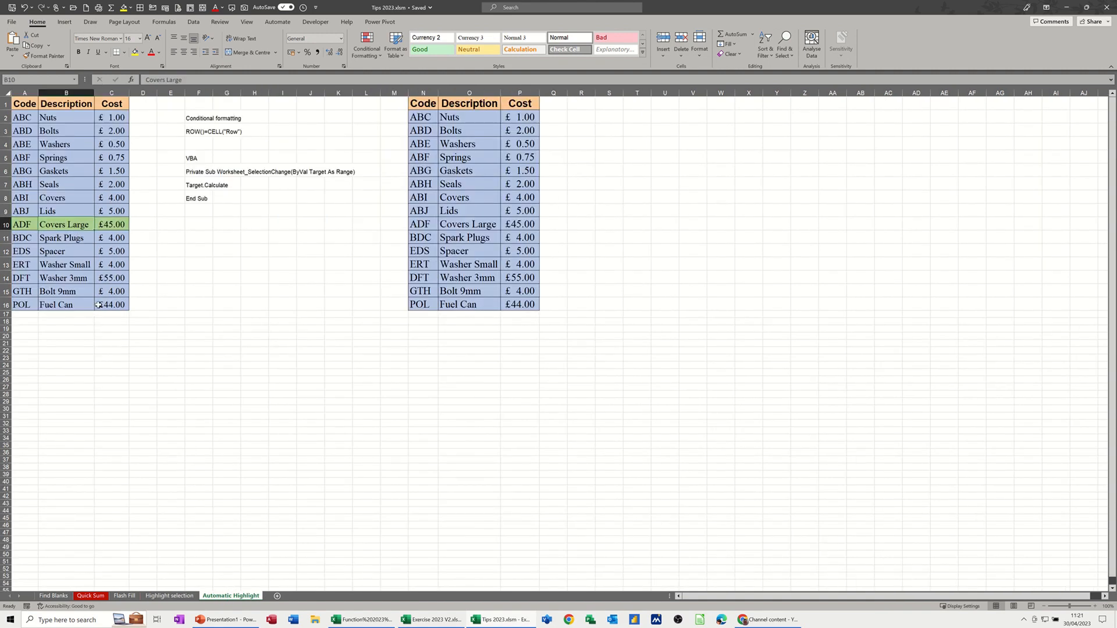
pyautogui.click(48, 157)
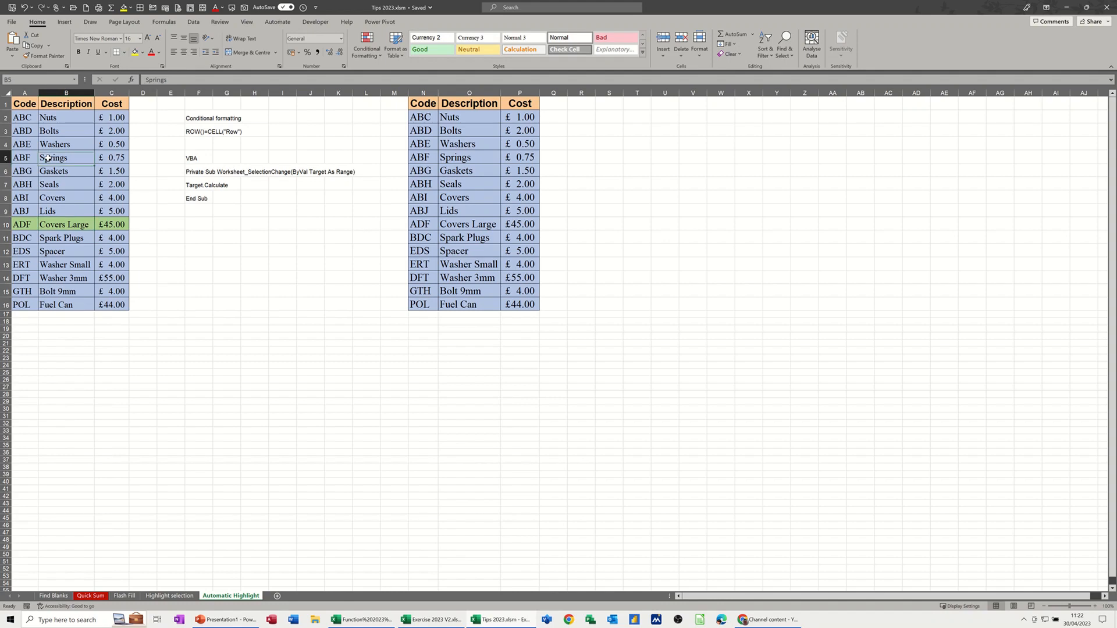
pyautogui.click(60, 249)
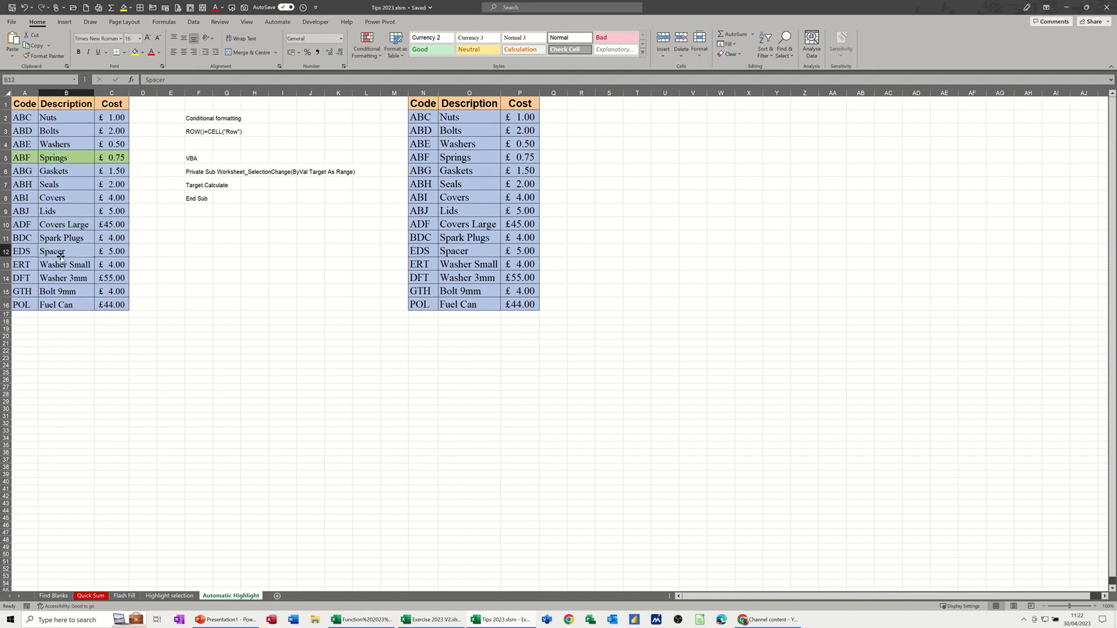
pyautogui.click(58, 290)
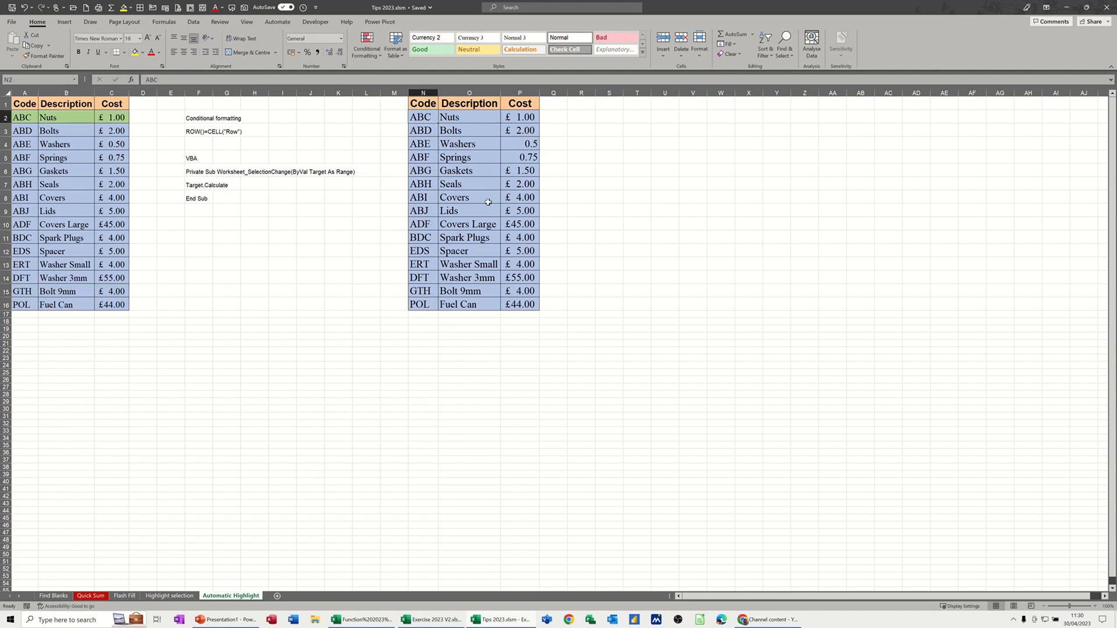
# Step: For the product range N2:P16, create a formula-based conditional formatting rule with the formula =row()=cell("row")
pyautogui.moveTo(438, 117); pyautogui.dragTo(517, 302)
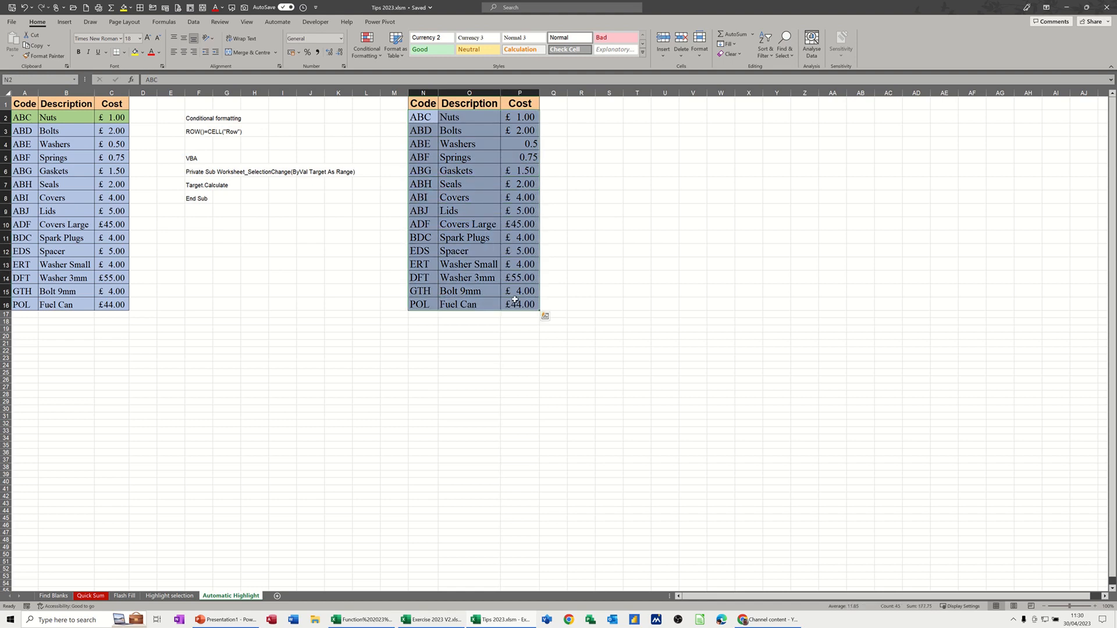
pyautogui.click(370, 52)
pyautogui.click(392, 200)
pyautogui.click(419, 253)
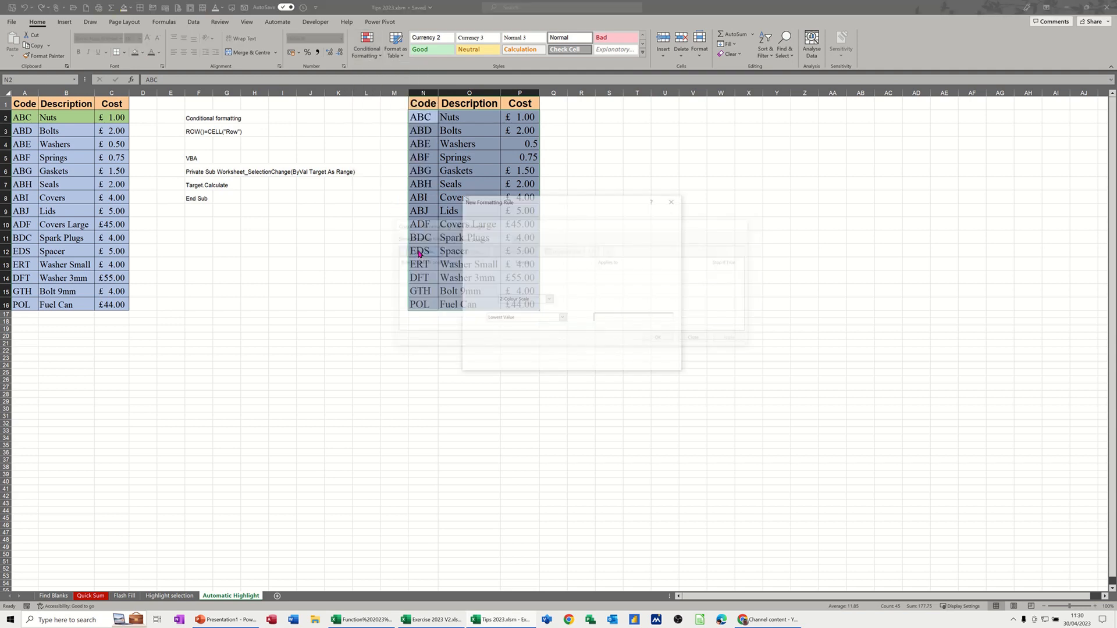
pyautogui.click(491, 266)
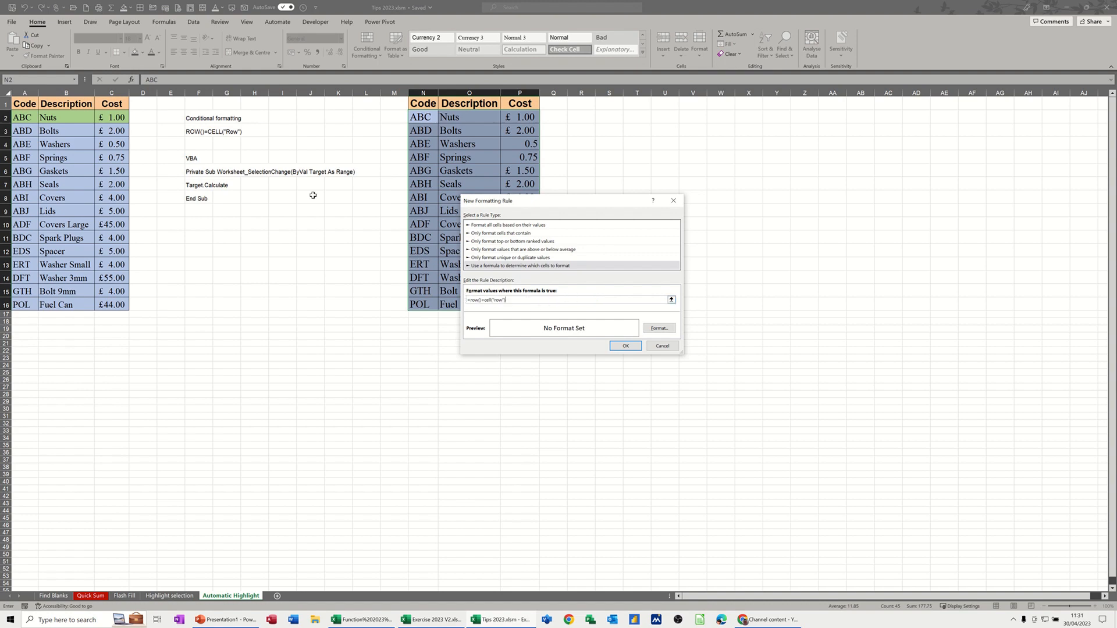
# Step: Give the row rule a standard light green fill and apply it to N2:P16
pyautogui.click(657, 328)
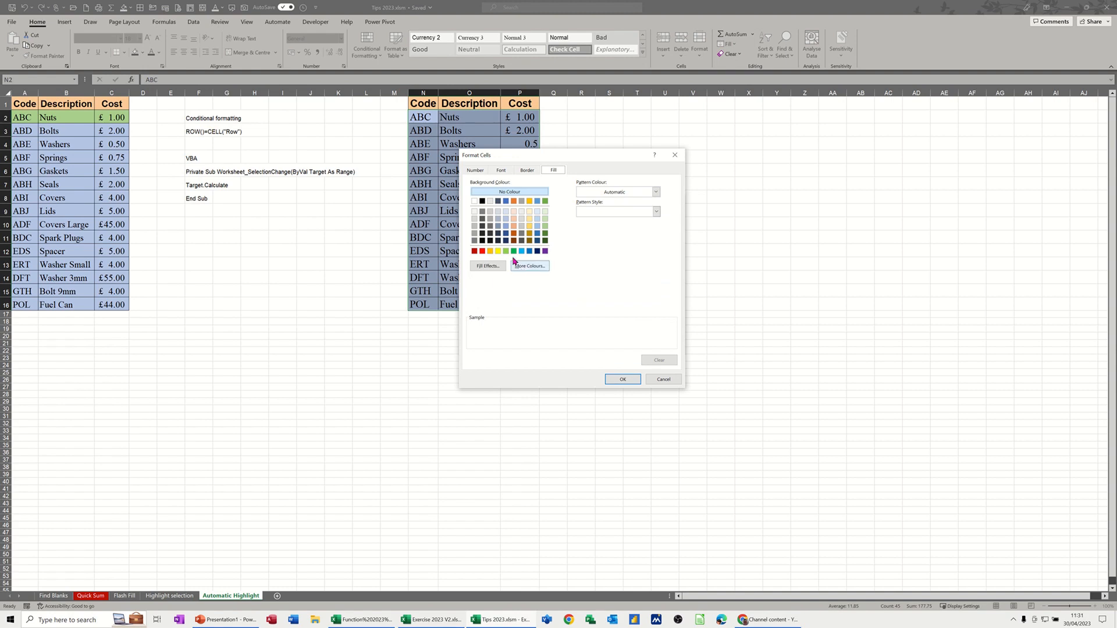
pyautogui.click(506, 252)
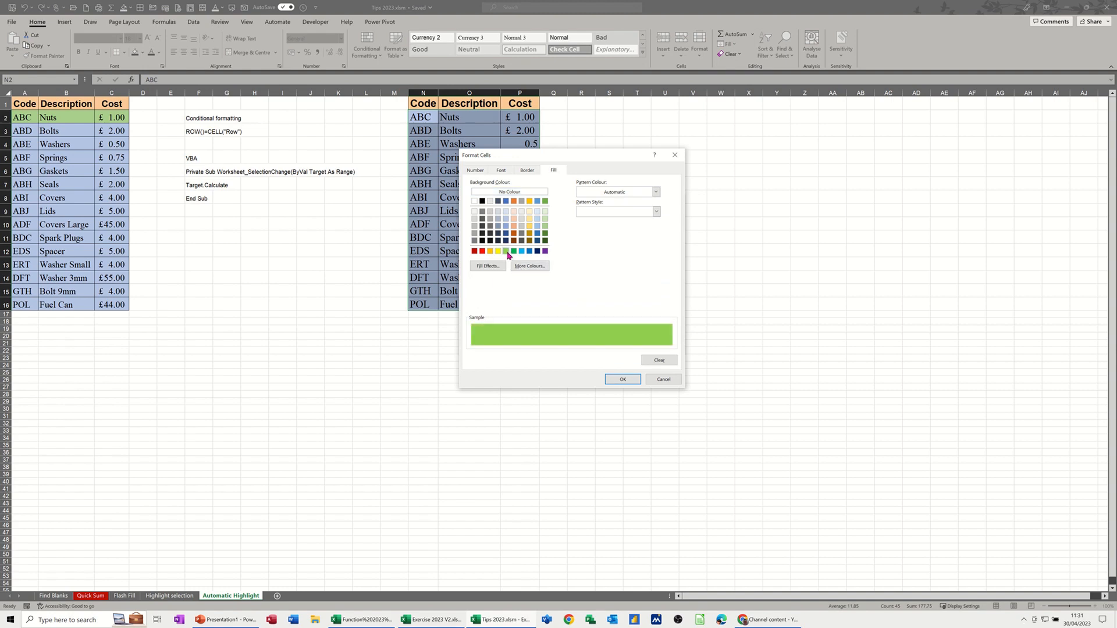
pyautogui.click(613, 377)
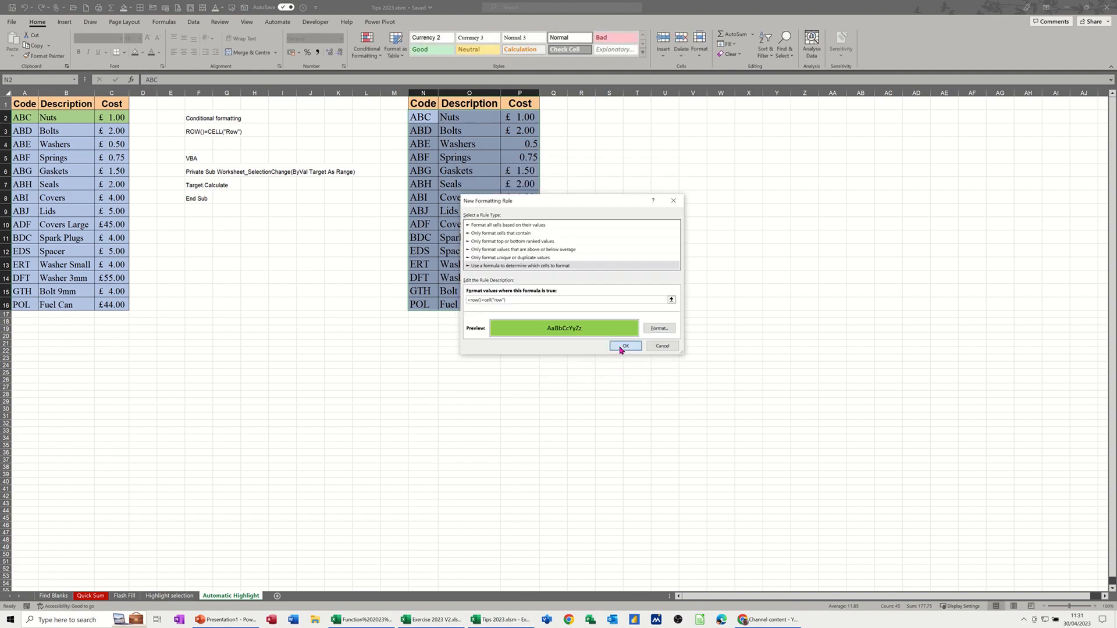
pyautogui.click(621, 347)
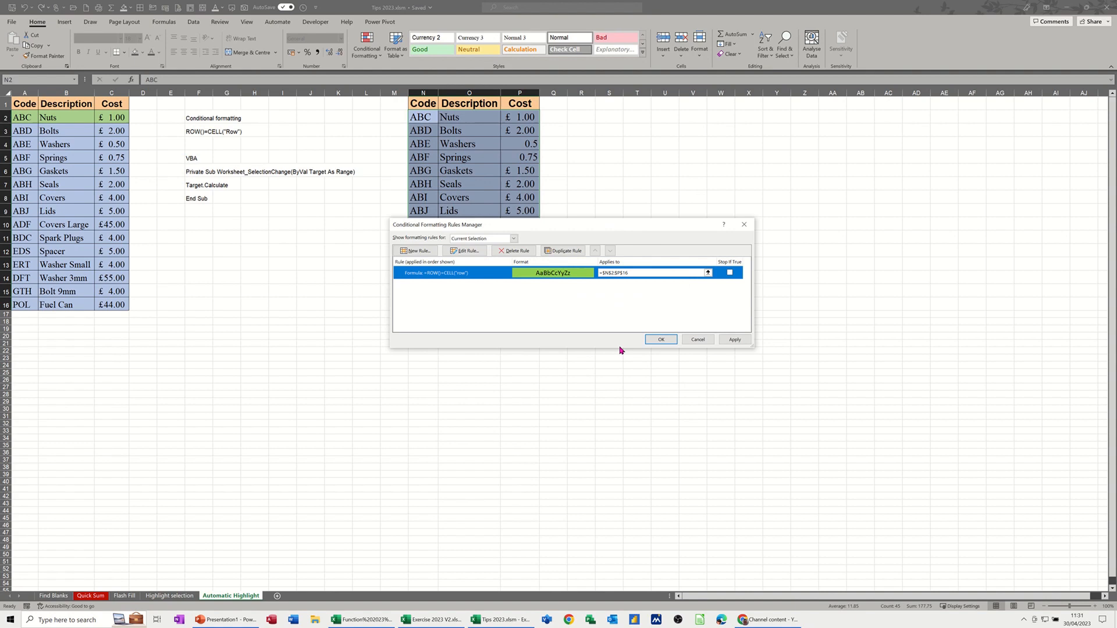
pyautogui.click(659, 340)
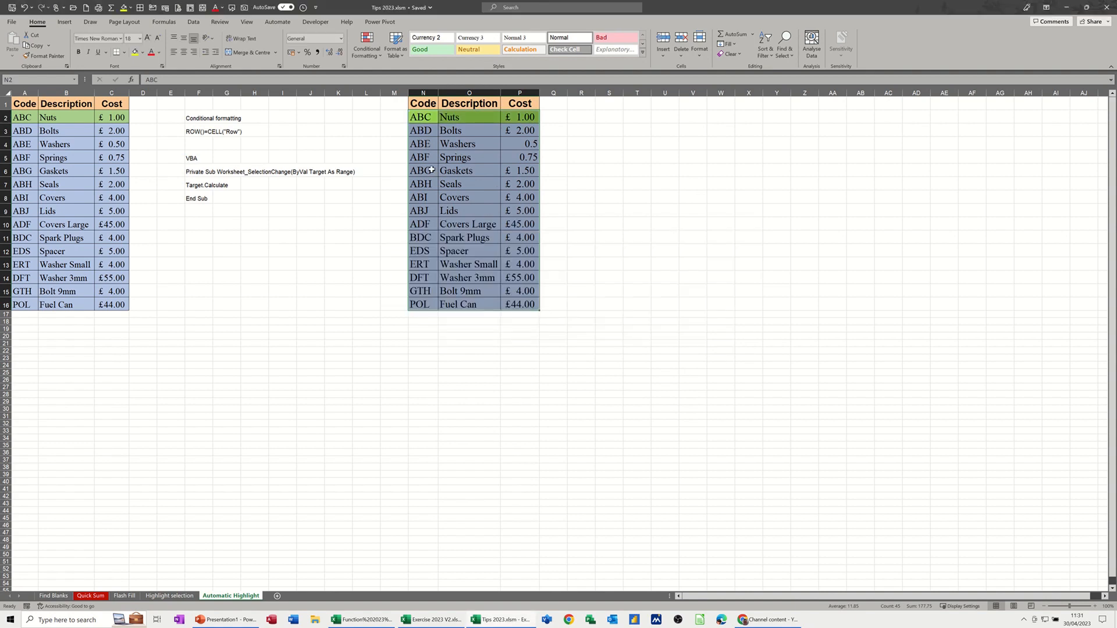
# Step: In the Visual Basic editor, add a Worksheet_SelectionChange procedure containing Target.Calculate to the Automatic Highlight sheet's code, save it and return to the workbook
pyautogui.click(471, 173)
pyautogui.moveTo(423, 118); pyautogui.dragTo(514, 307)
pyautogui.hotkey('alt', 'F11')
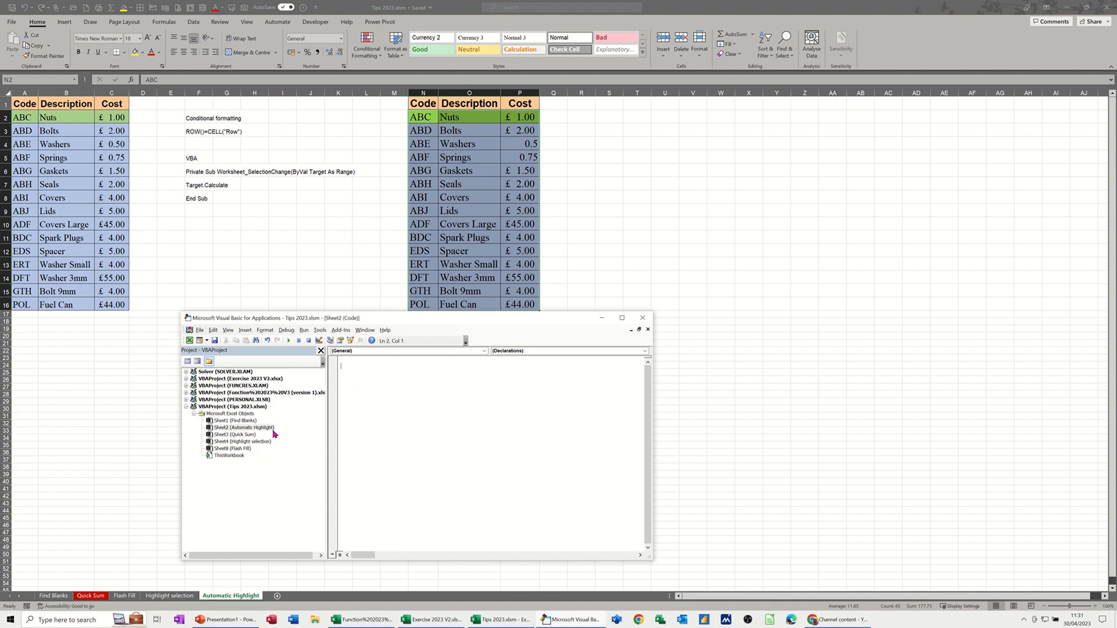
pyautogui.click(484, 352)
pyautogui.click(370, 363)
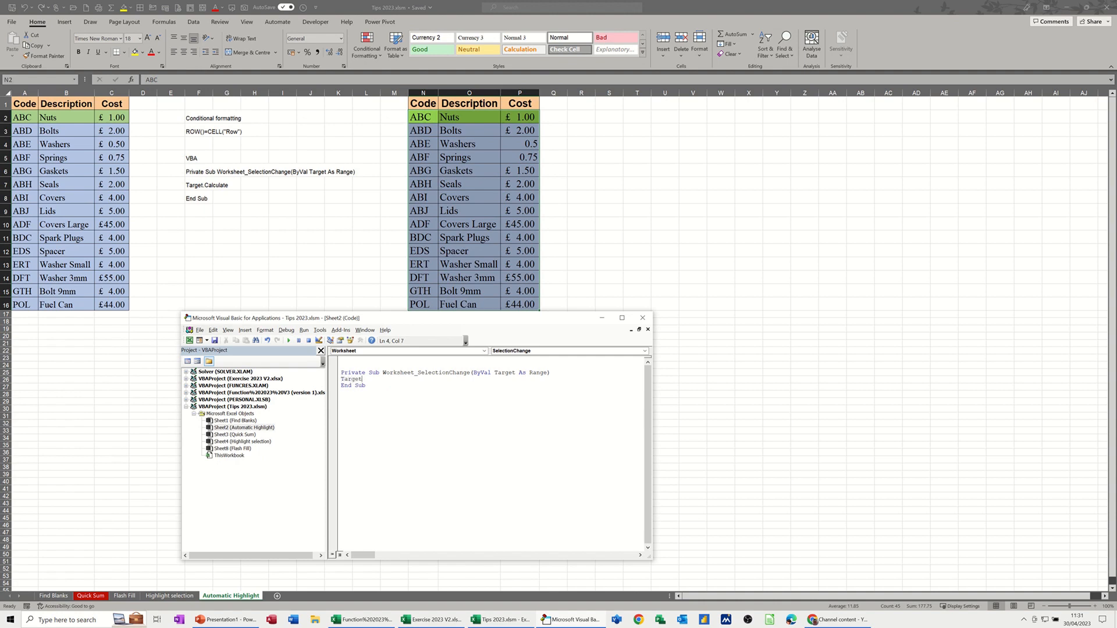
pyautogui.write('.c')
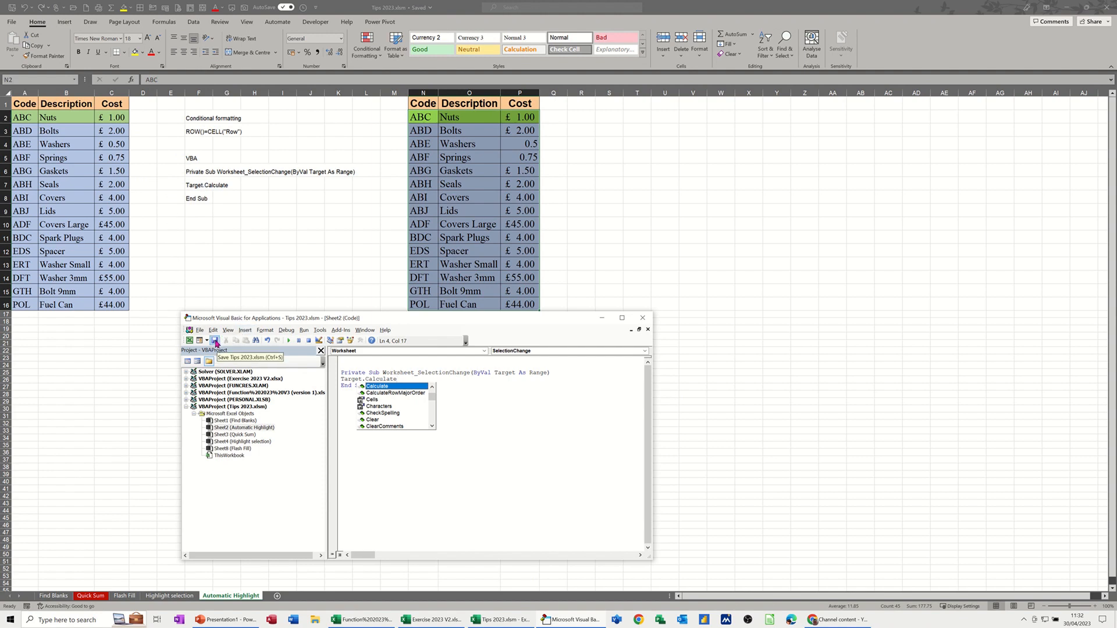
pyautogui.click(215, 341)
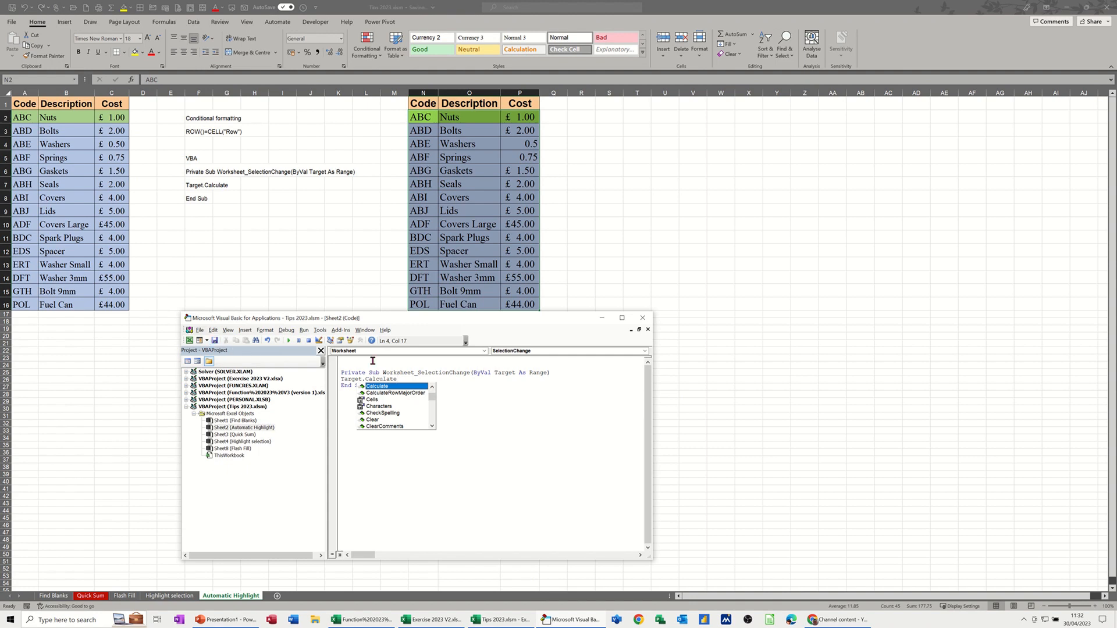
pyautogui.click(641, 319)
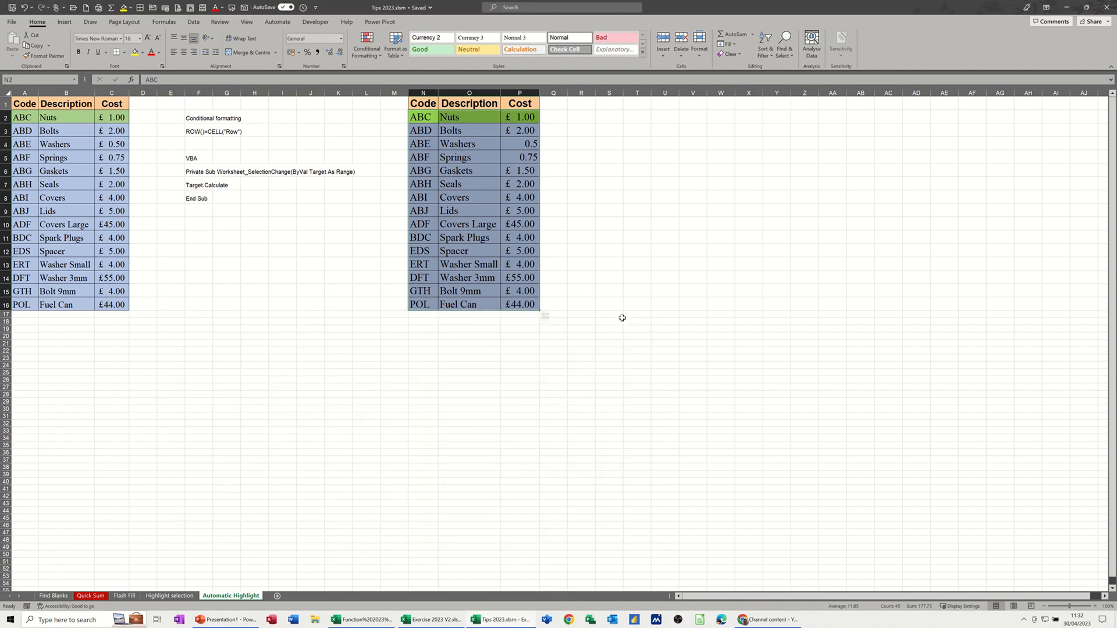
# Step: Select cells N6, N10, N14 and O6 in turn to test the automatic row highlighting
pyautogui.click(424, 173)
pyautogui.click(434, 226)
pyautogui.click(429, 273)
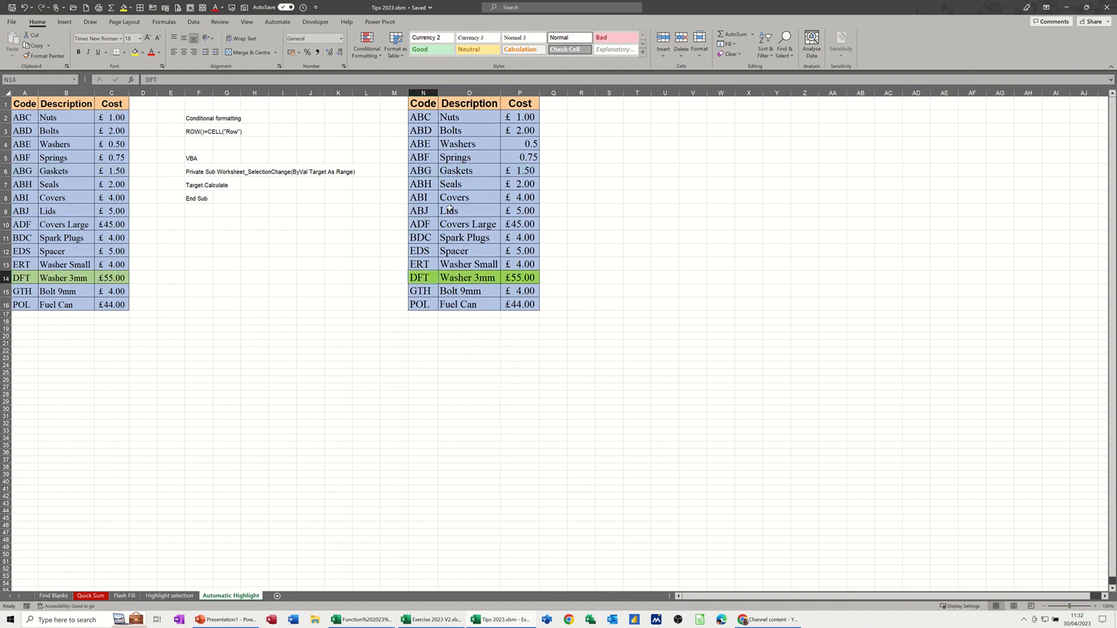
pyautogui.click(454, 170)
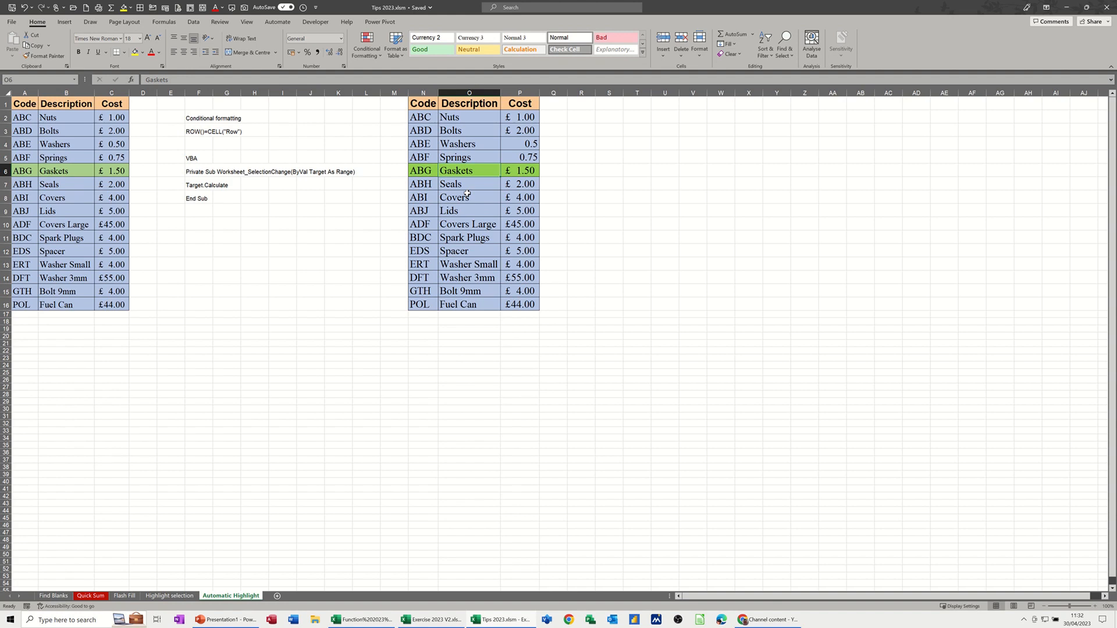
# Step: Review the Find Blanks, Quick Sum, Flash Fill and Highlight selection sheets, and return to Automatic Highlight
pyautogui.click(54, 596)
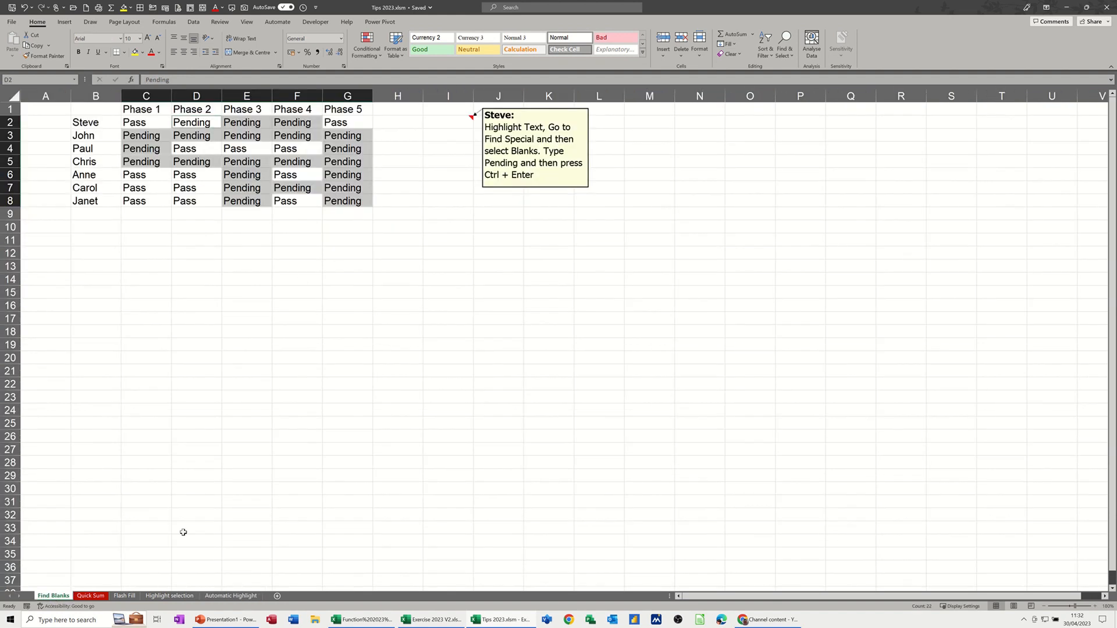
pyautogui.click(90, 598)
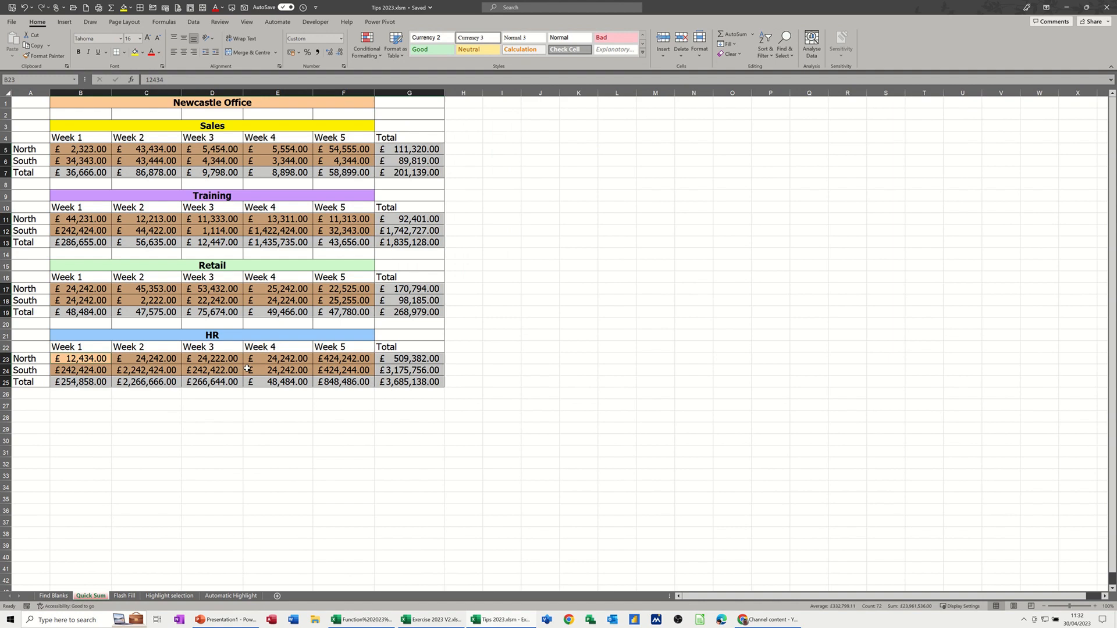
pyautogui.click(124, 596)
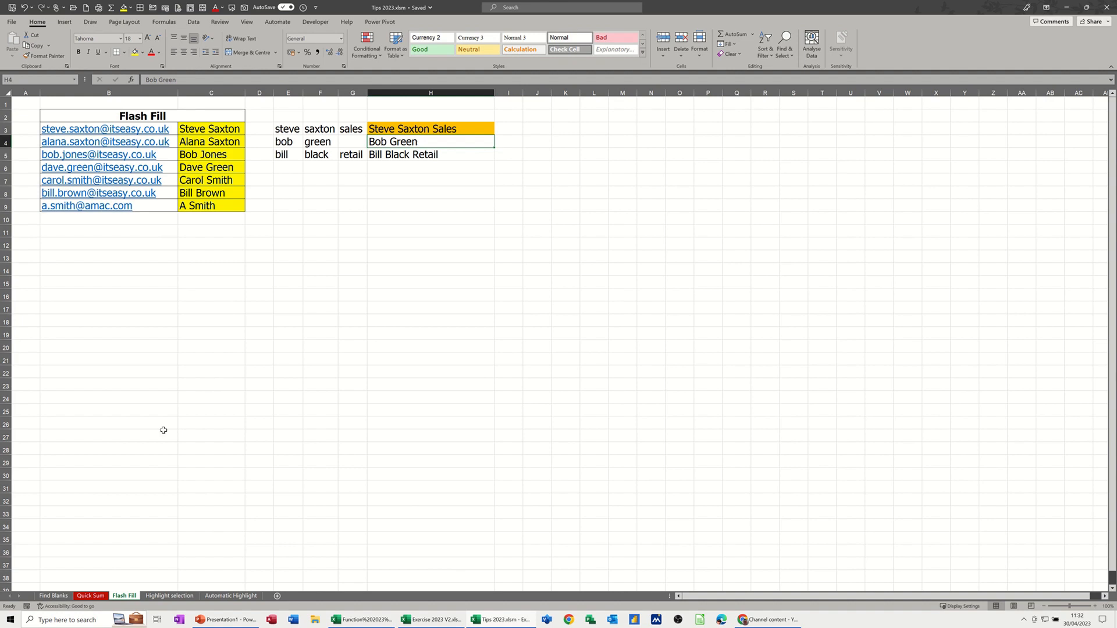
pyautogui.click(169, 595)
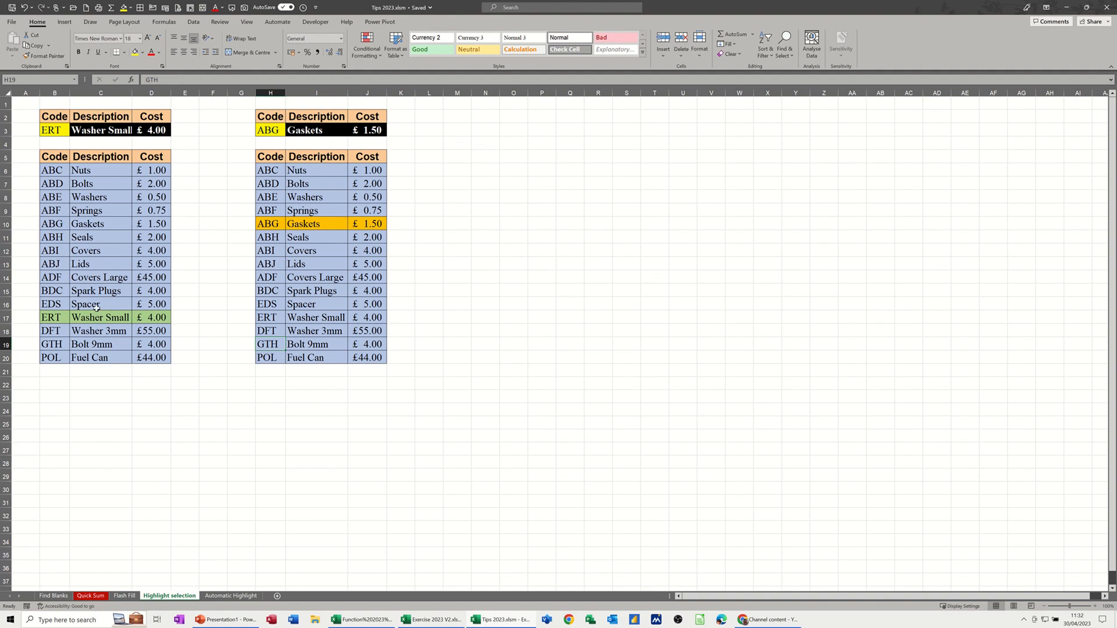
pyautogui.click(225, 596)
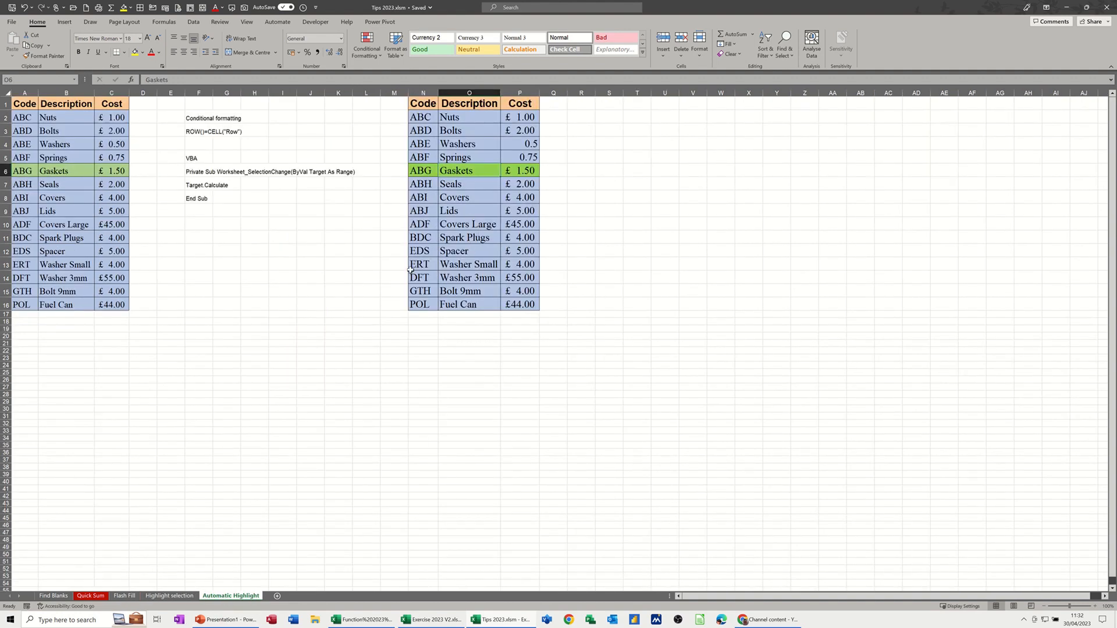